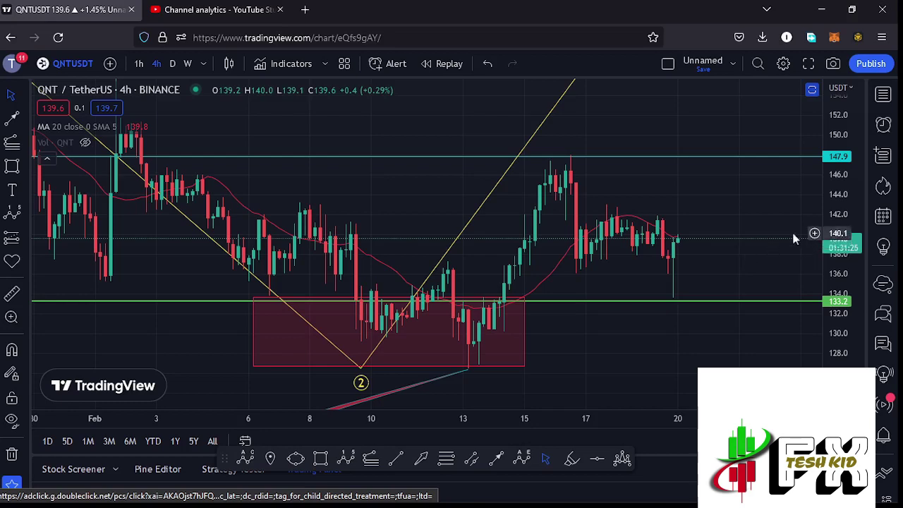
Step: Examine the 4-hour QNT/USDT chart's support and resistance levels and the projected yellow five-wave count around the recent $126.7 low
drag(843, 162, 469, 266)
scroll(712, 245, down, 3)
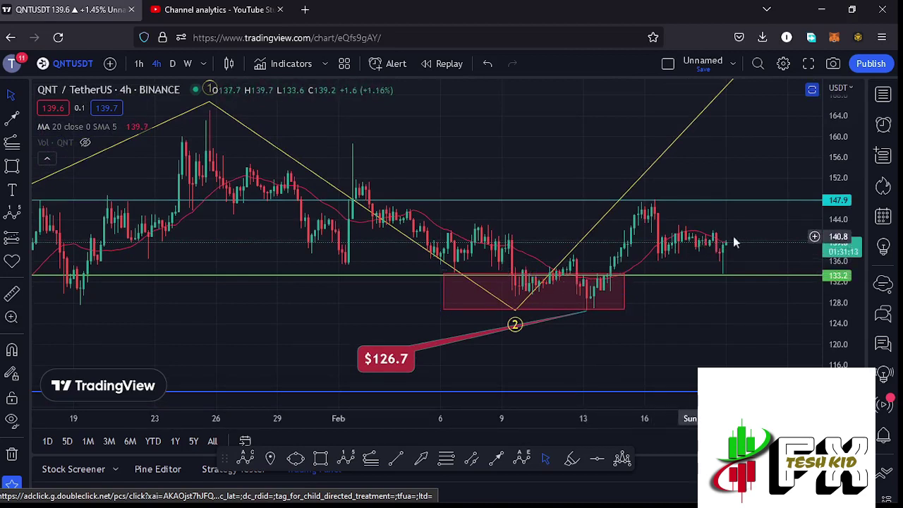
scroll(755, 232, down, 5)
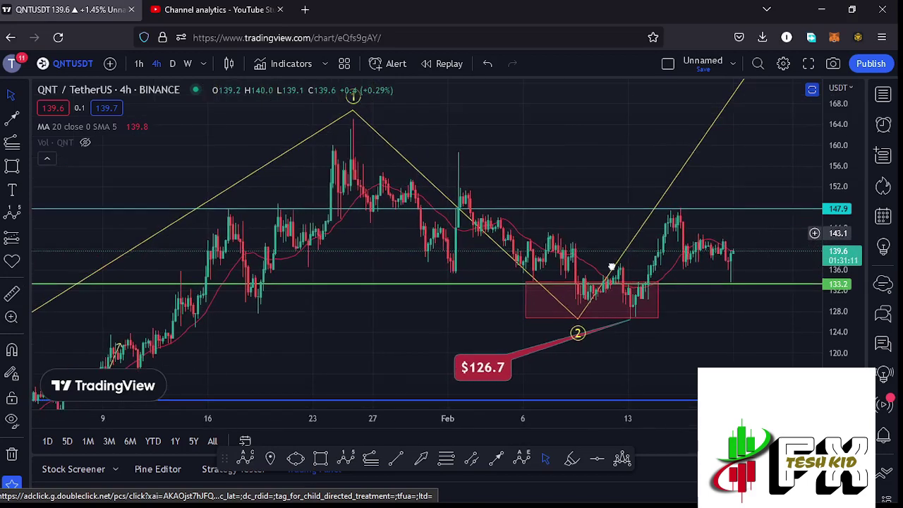
drag(612, 266, 574, 272)
scroll(840, 173, down, 10)
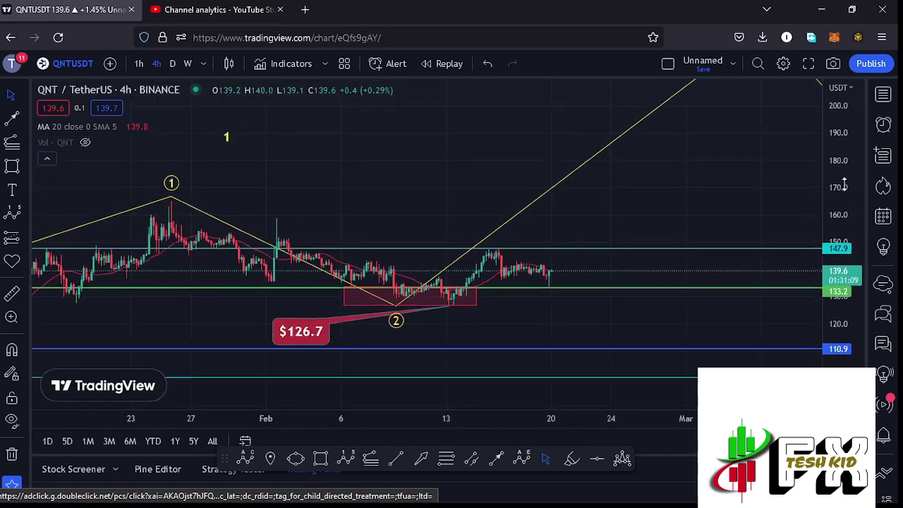
scroll(743, 208, down, 10)
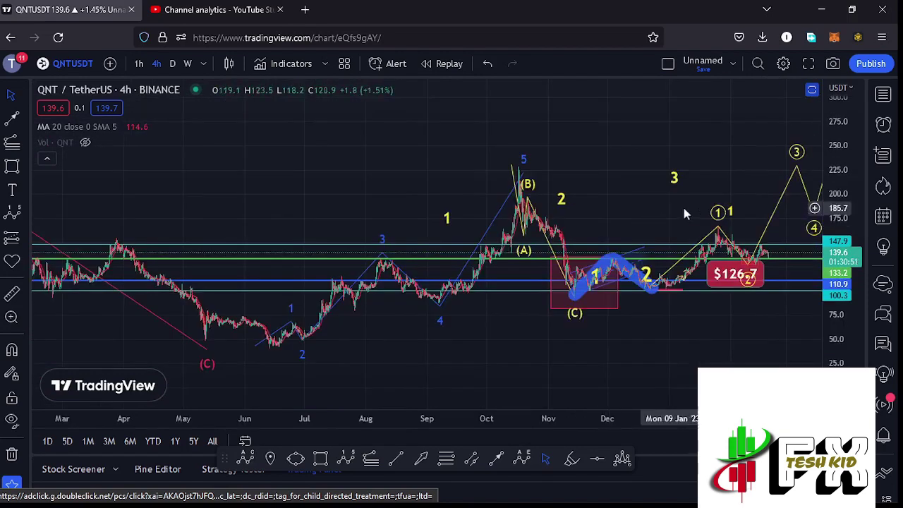
drag(674, 210, 611, 215)
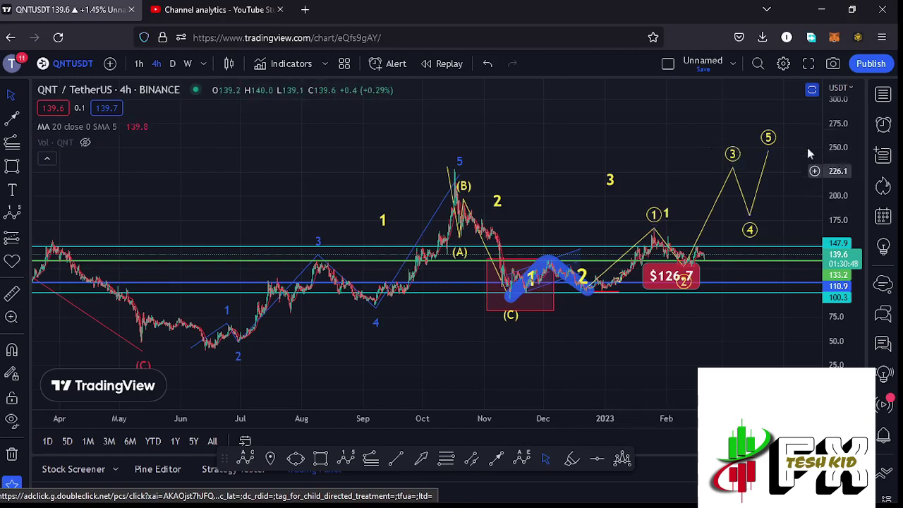
Step: Examine the earlier price history, from the red A-B-C decline through the blue five-wave advance and its yellow A-B-C correction
drag(289, 180, 599, 256)
drag(834, 167, 835, 184)
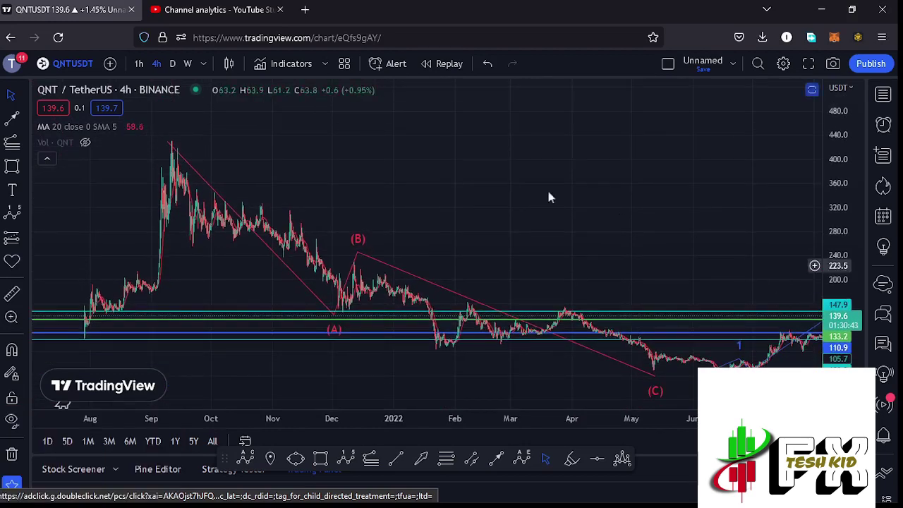
drag(469, 204, 564, 212)
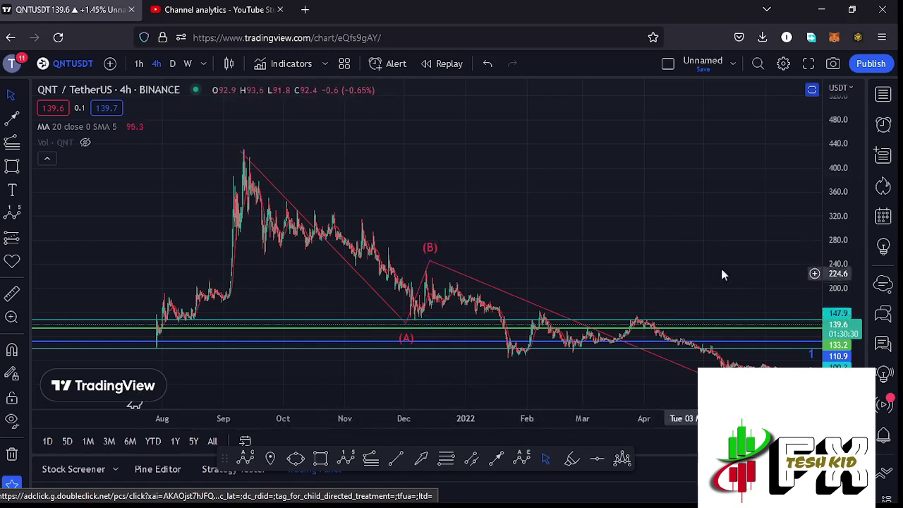
drag(720, 266, 563, 243)
drag(649, 243, 464, 268)
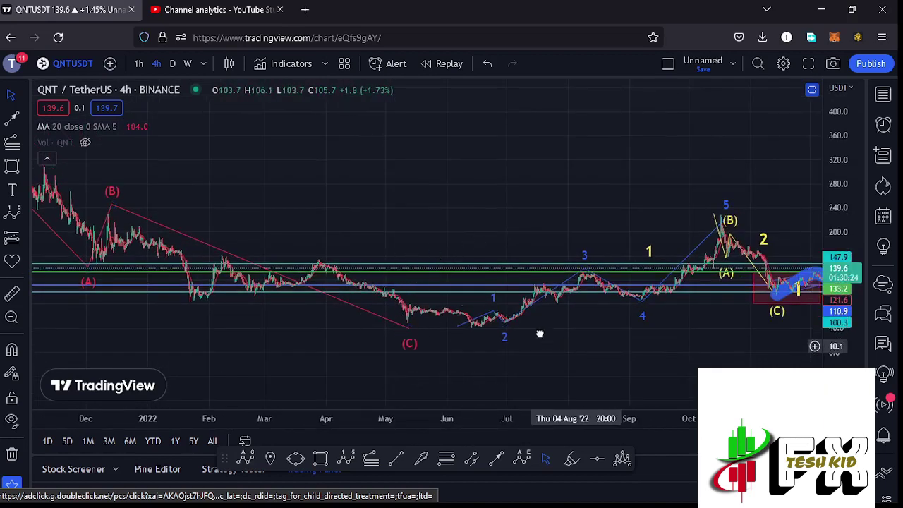
drag(540, 334, 471, 316)
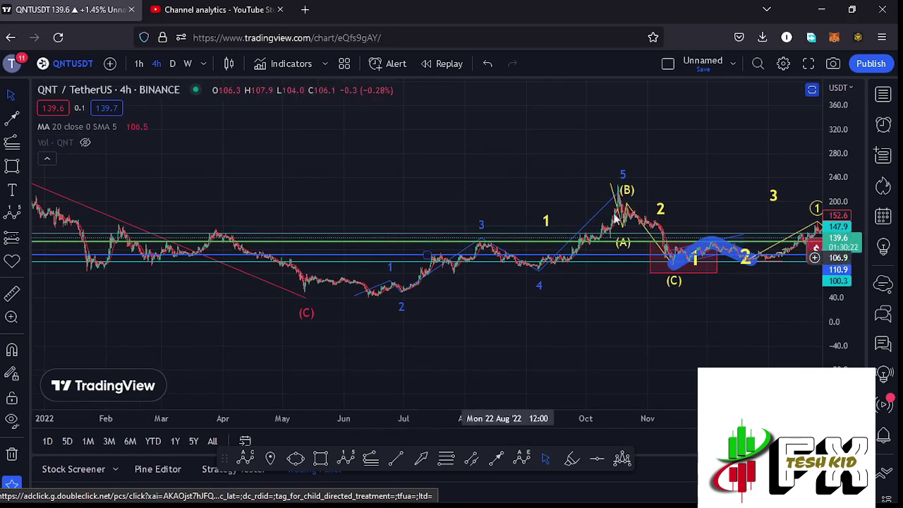
drag(830, 279, 831, 194)
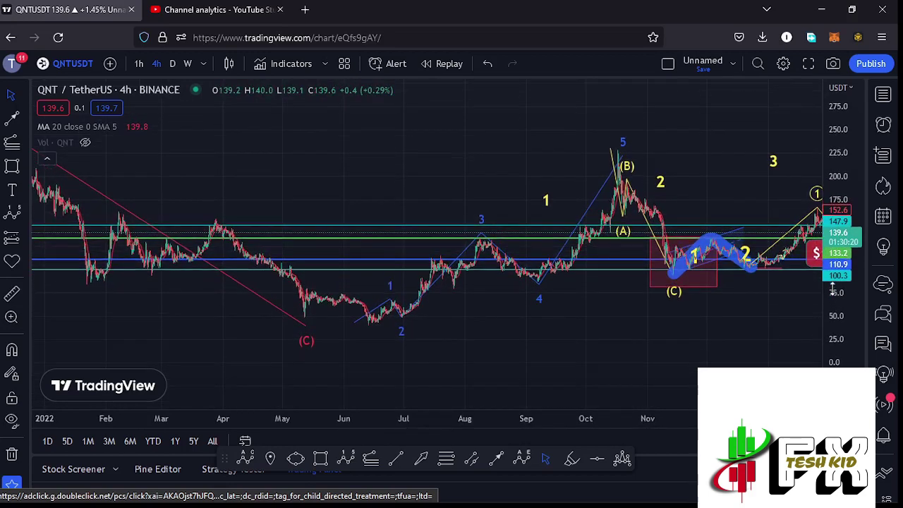
scroll(654, 300, up, 2)
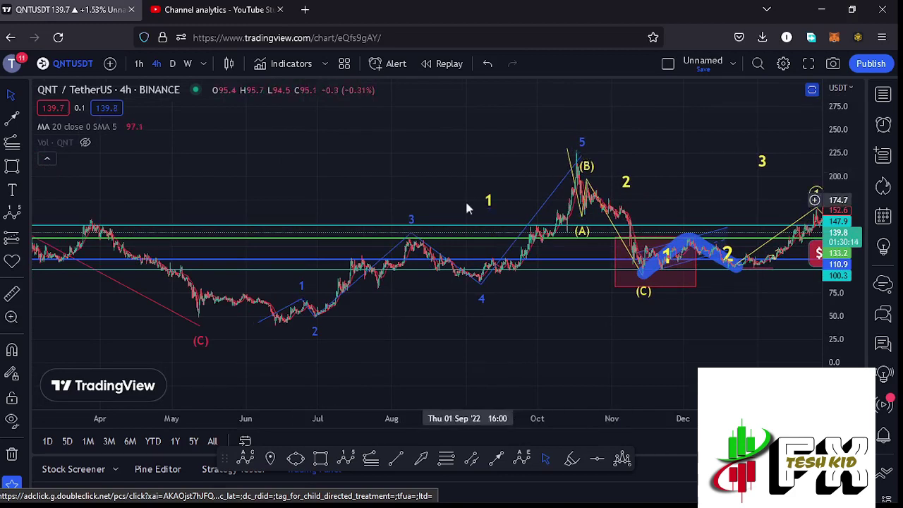
Step: Nudge the large yellow 1 label above the blue five-wave advance and select the large yellow 2 label over the correction
drag(490, 198, 487, 194)
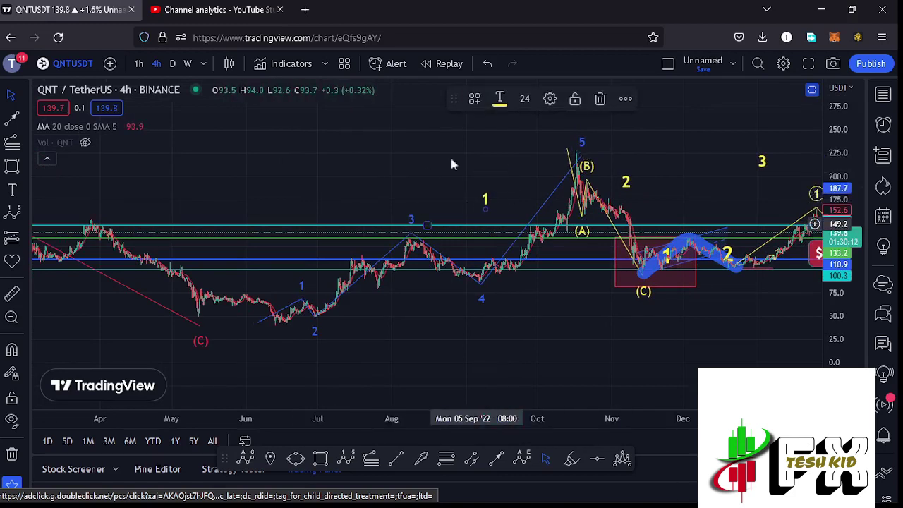
scroll(464, 235, up, 1)
scroll(464, 235, up, 2)
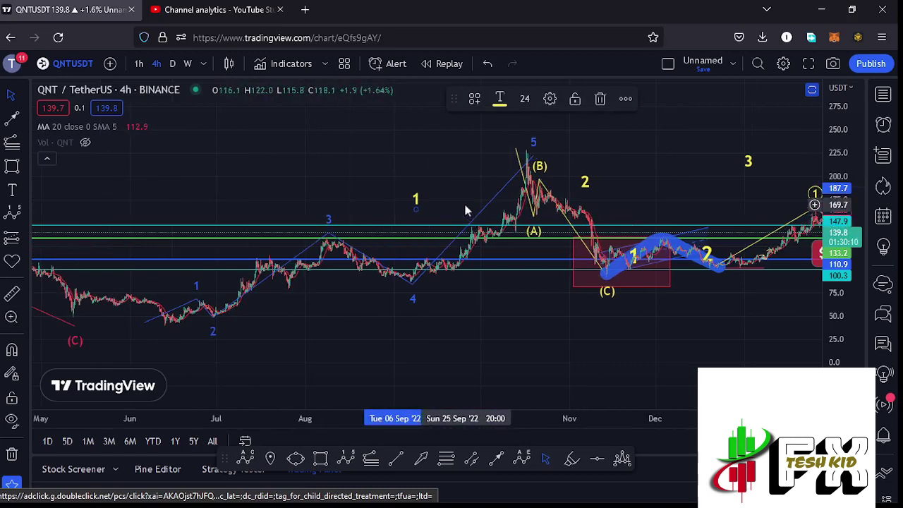
drag(841, 282, 837, 232)
drag(670, 170, 666, 192)
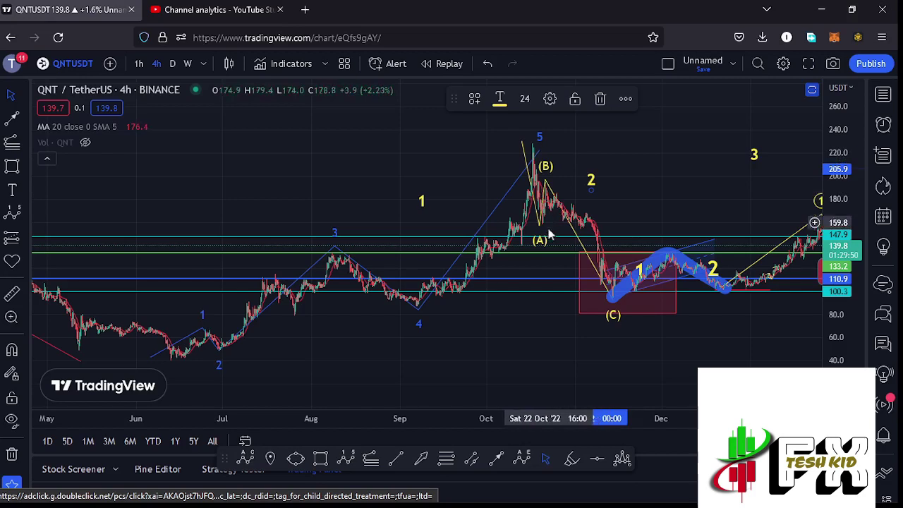
Step: Reposition the large yellow 3 label over the projected third wave at about 232.7
scroll(638, 235, down, 1)
scroll(681, 216, down, 3)
drag(738, 203, 596, 213)
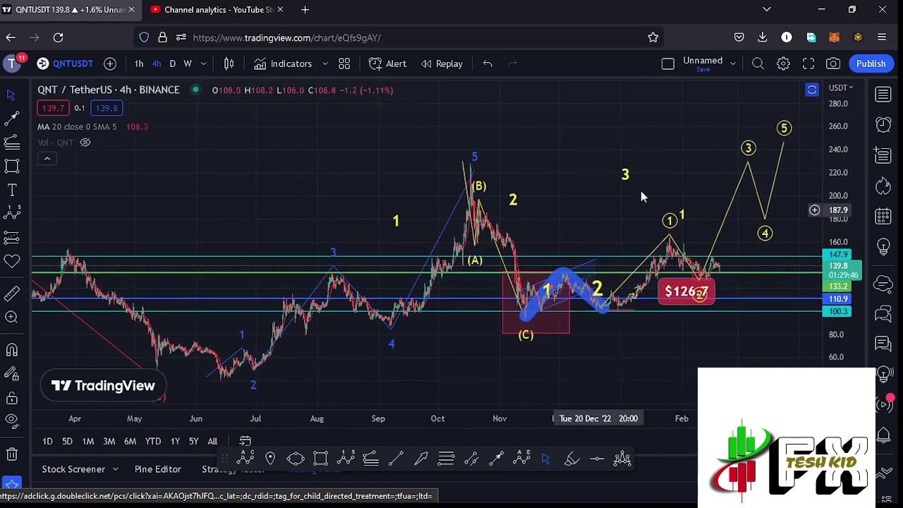
drag(624, 173, 617, 174)
drag(838, 148, 846, 224)
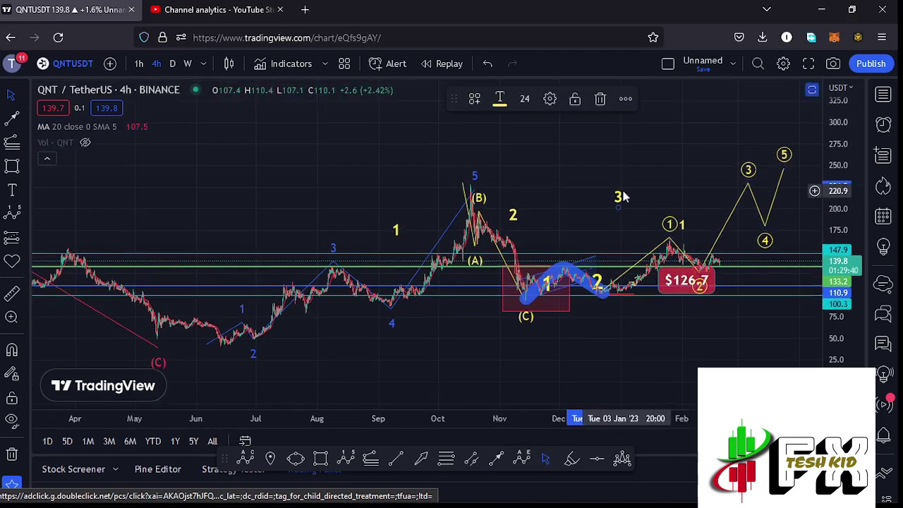
drag(618, 197, 614, 191)
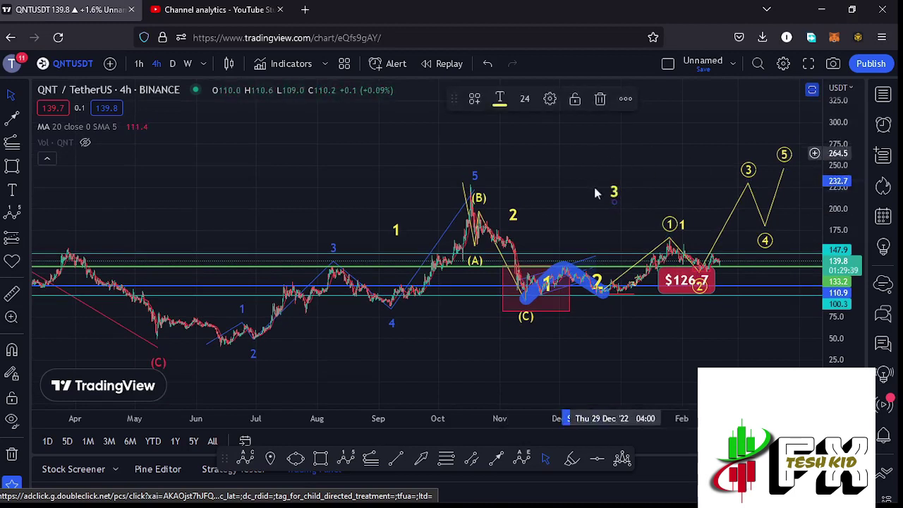
Step: Draw a trend-based Fibonacci extension from the June 2022 low at about 41.2 to the October high at 228.5 and the (C) low near 93.9
click(370, 459)
click(219, 346)
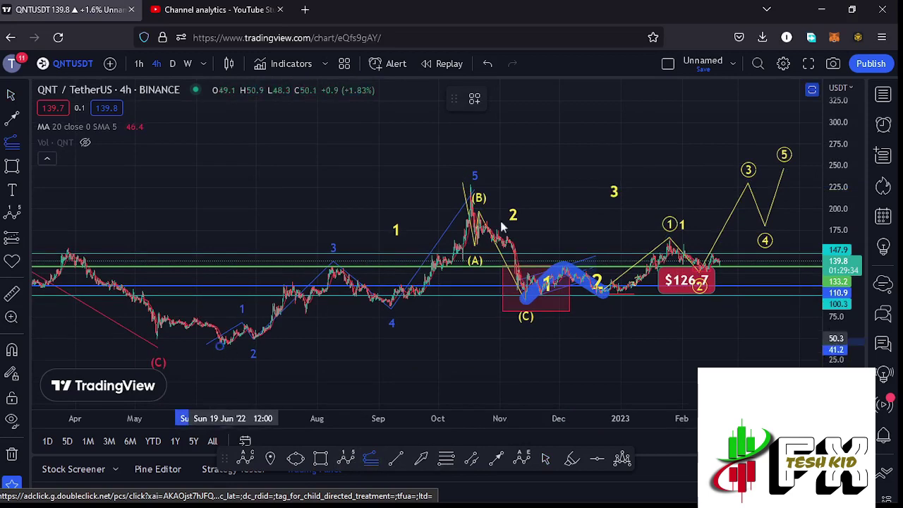
click(470, 186)
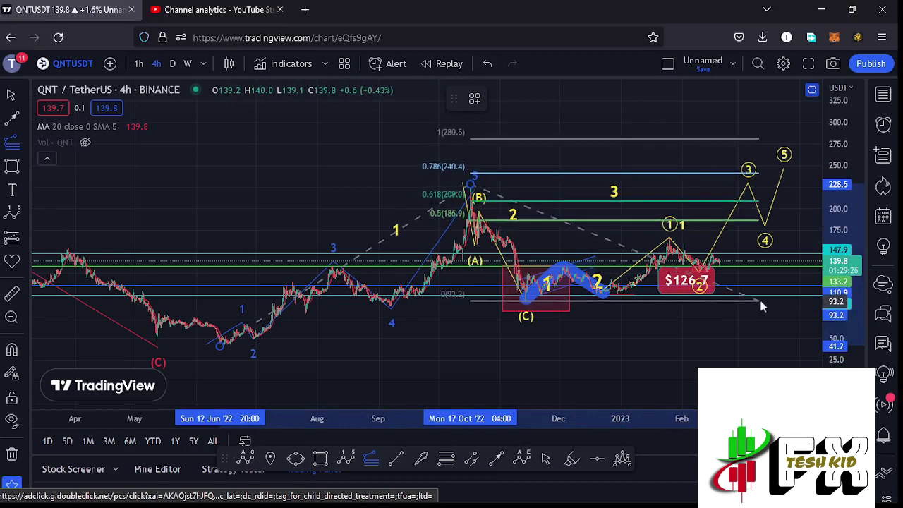
click(760, 299)
Step: Review the extension levels up to 1.618 and move the large yellow 3 label to about 240.5
drag(784, 333, 749, 387)
drag(823, 162, 830, 182)
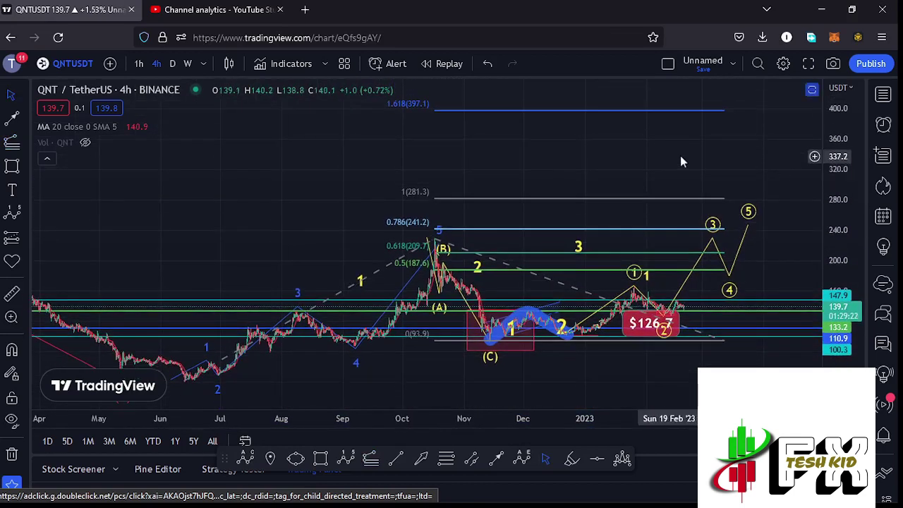
drag(651, 157, 647, 177)
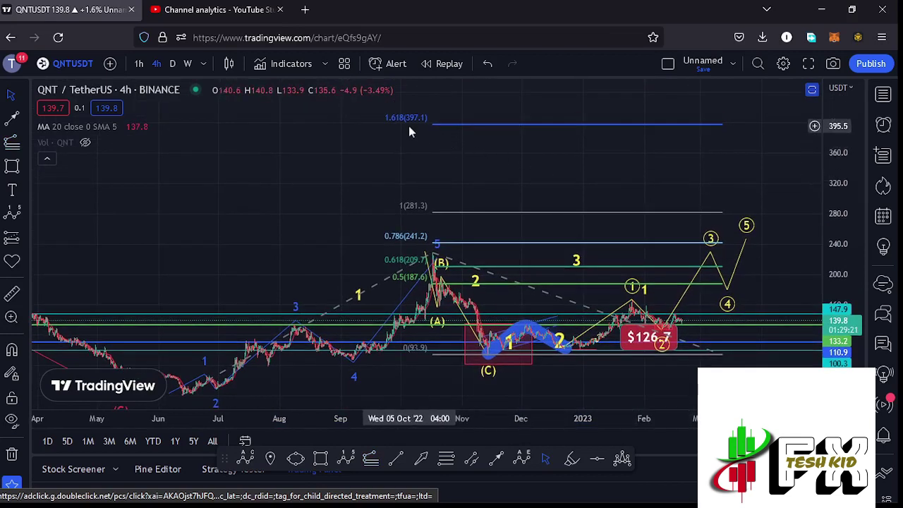
drag(691, 171, 642, 153)
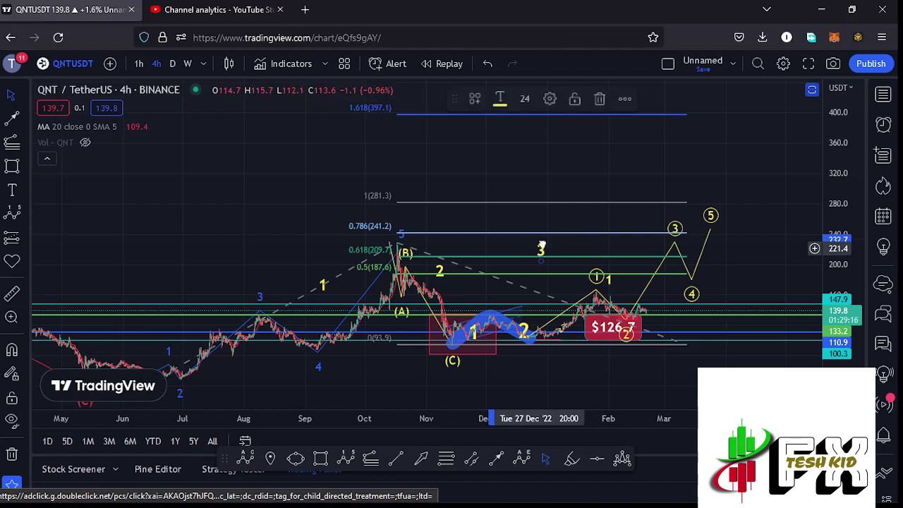
drag(541, 244, 545, 238)
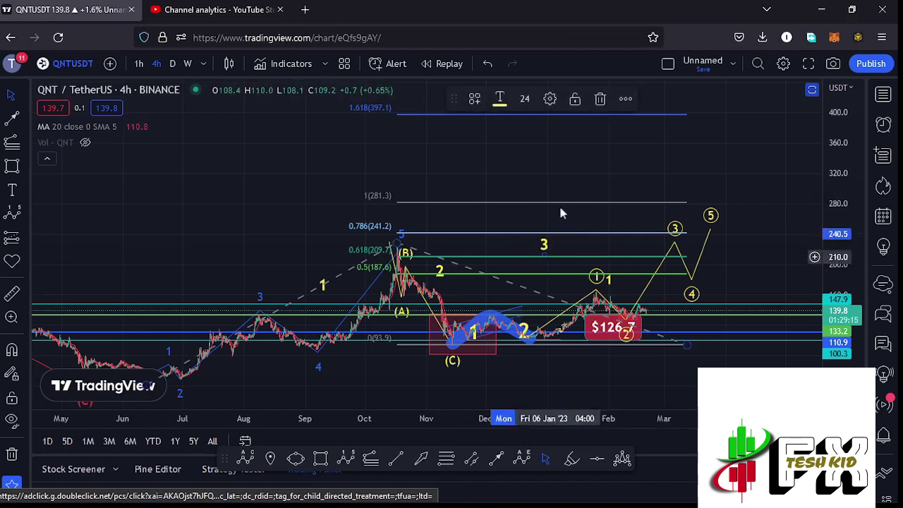
Step: Delete the trend-based Fibonacci extension from the chart
click(684, 343)
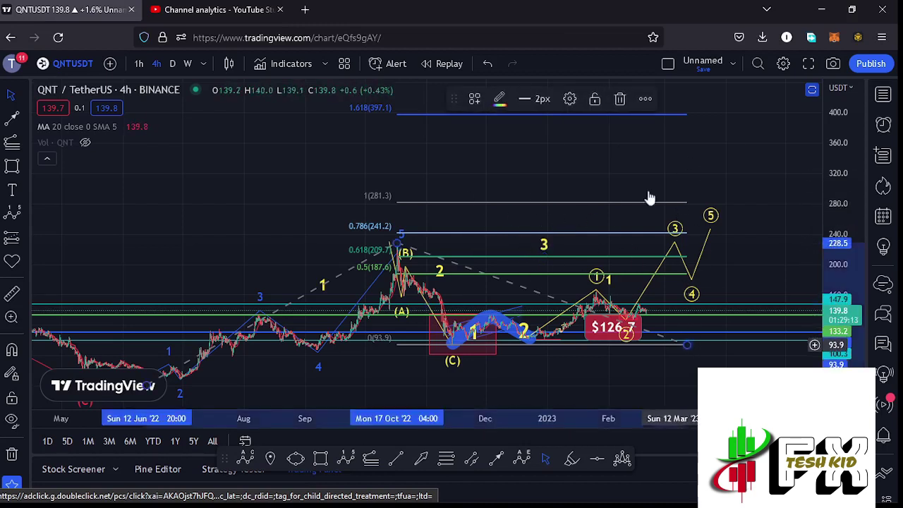
click(620, 99)
drag(625, 257, 638, 197)
drag(840, 280, 841, 290)
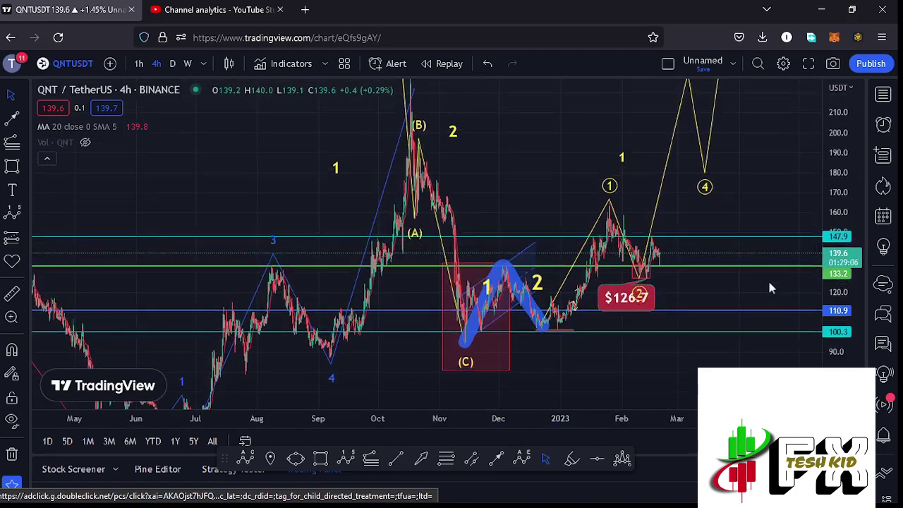
Step: Examine the blue-highlighted waves 1 and 2 and the circled yellow waves 1 and 2 that follow, down to the $126.7 low
scroll(674, 276, up, 5)
drag(603, 301, 791, 267)
drag(837, 312, 837, 251)
scroll(648, 313, up, 2)
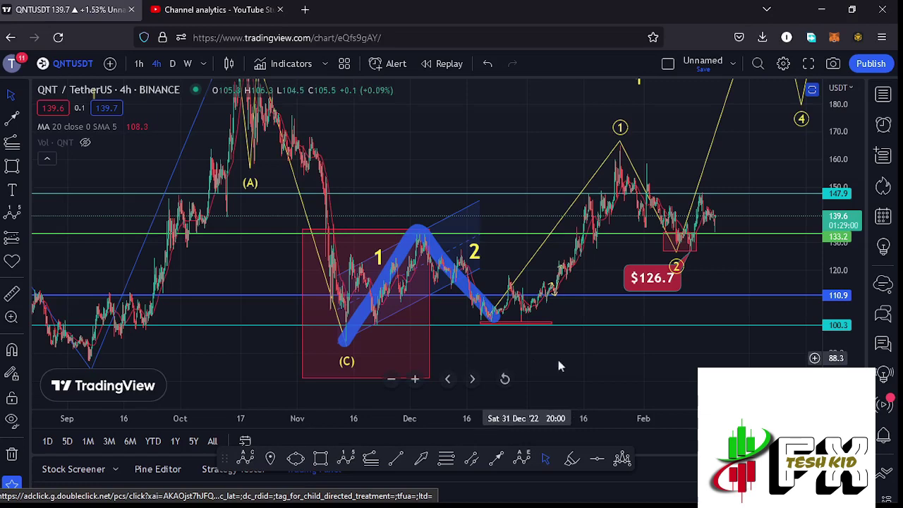
drag(560, 366, 627, 365)
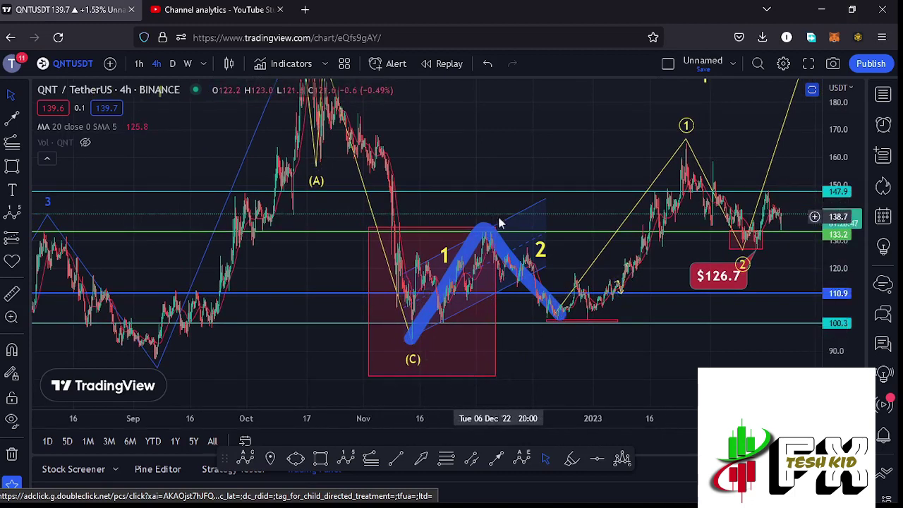
drag(658, 272, 606, 305)
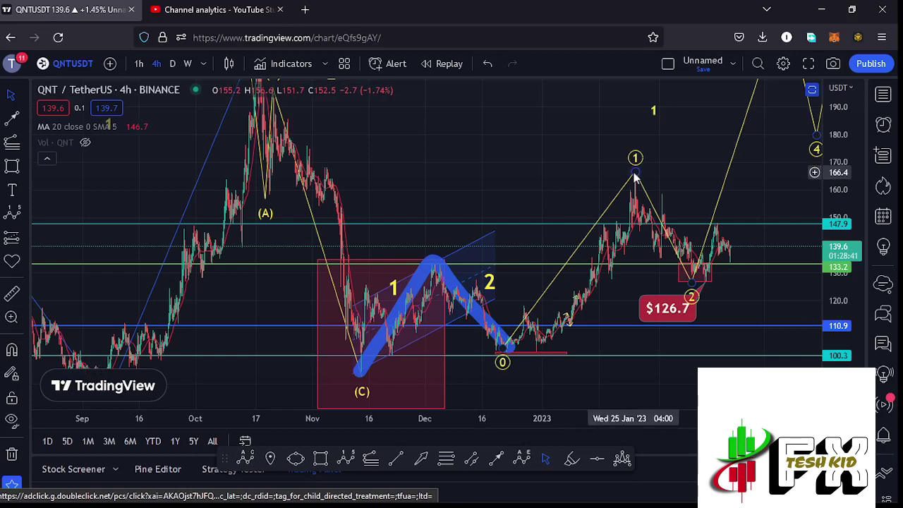
scroll(621, 212, up, 2)
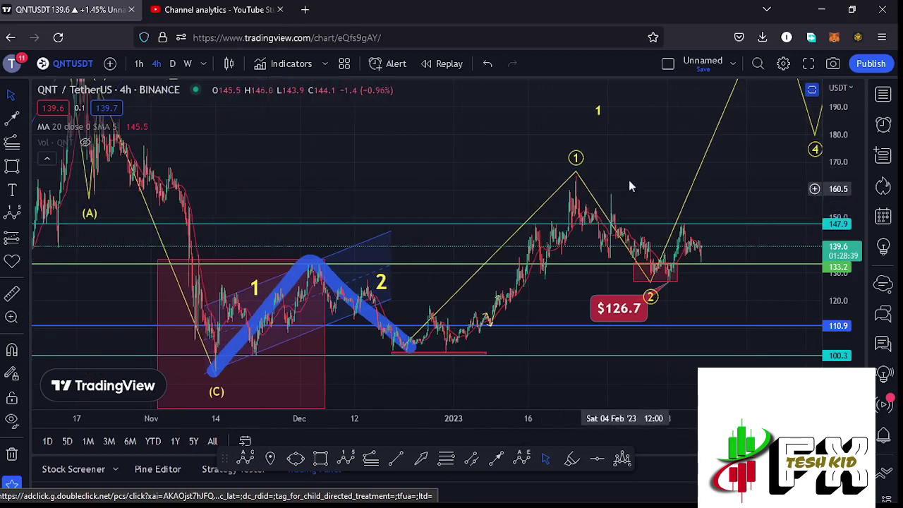
drag(651, 176, 613, 172)
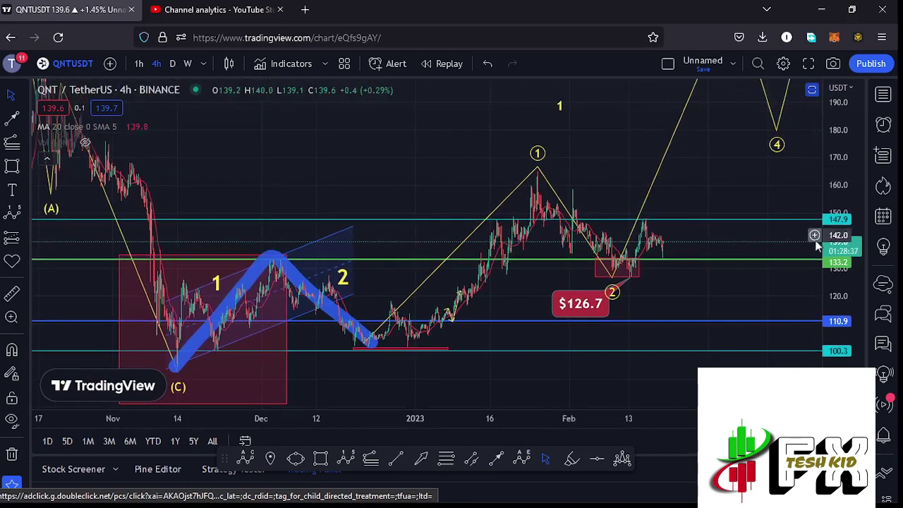
scroll(842, 272, up, 2)
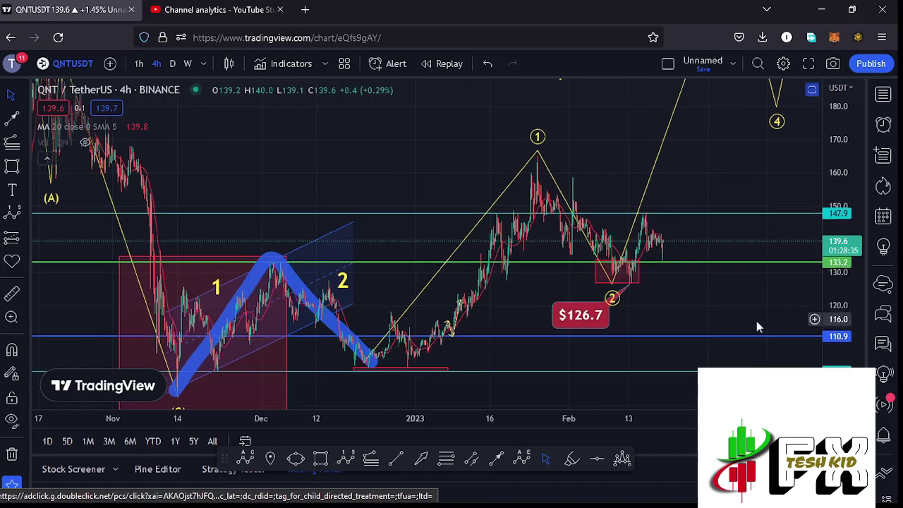
scroll(755, 324, up, 2)
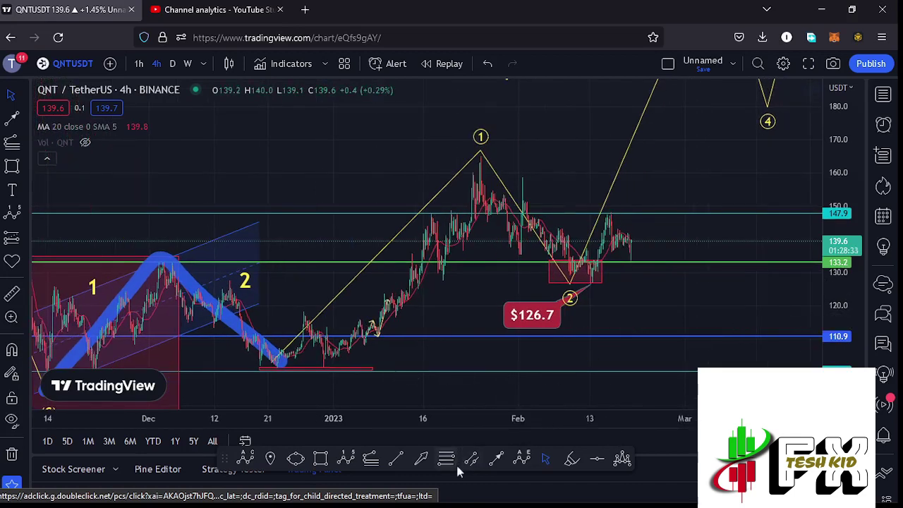
Step: Measure the circled wave 2 pullback with a Fibonacci retracement from the late-December low at 101.9 to the wave 1 high at 165.2, and delete the drawing
key(alt+h)
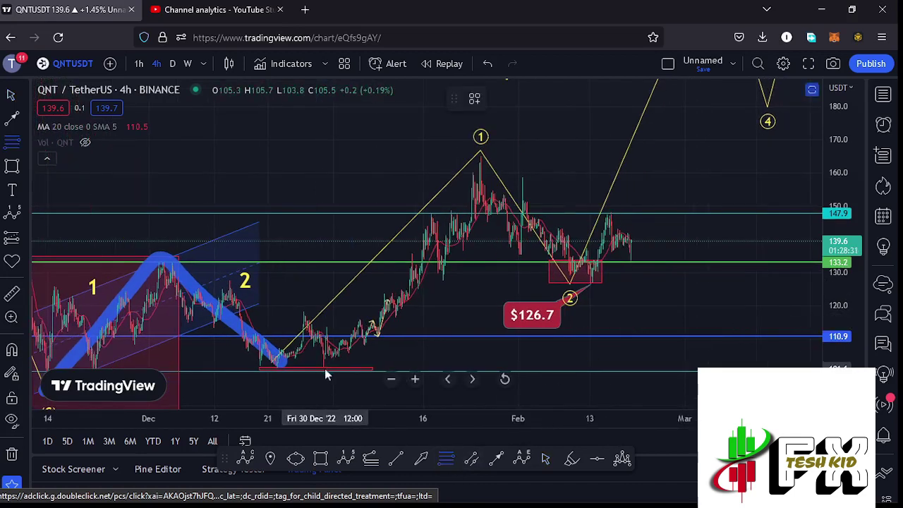
drag(323, 366, 575, 304)
mouse_move(638, 267)
mouse_down()
mouse_move(706, 169)
mouse_move(709, 145)
mouse_move(710, 161)
mouse_move(739, 174)
mouse_up()
click(708, 156)
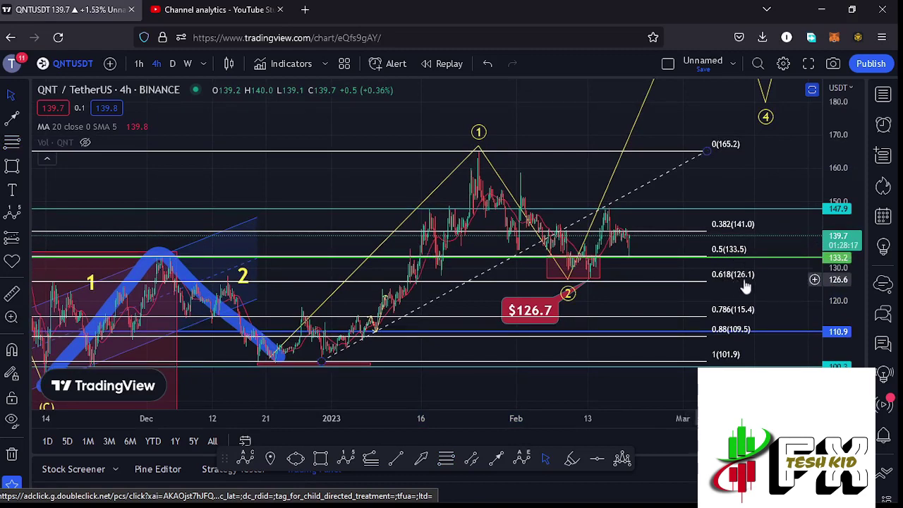
click(709, 152)
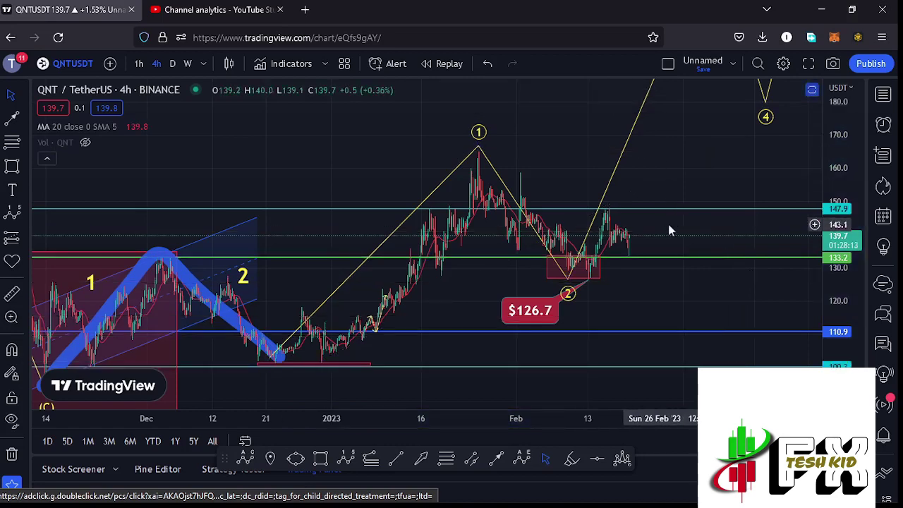
Step: Measure the circled wave 3 target with a trend-based Fibonacci extension through 102.0, 165.6 and 126.2, and delete the drawing
drag(683, 219, 726, 232)
scroll(688, 301, up, 2)
drag(721, 285, 665, 298)
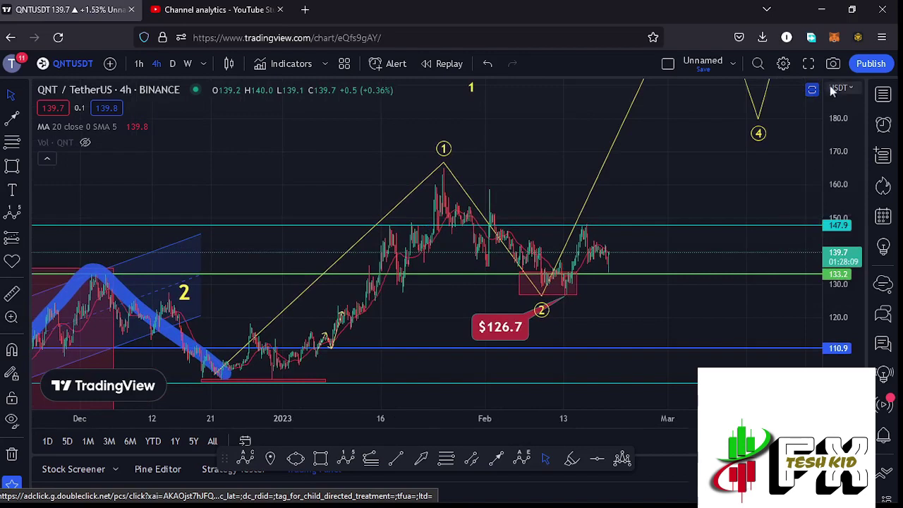
drag(845, 106, 823, 184)
drag(713, 177, 677, 216)
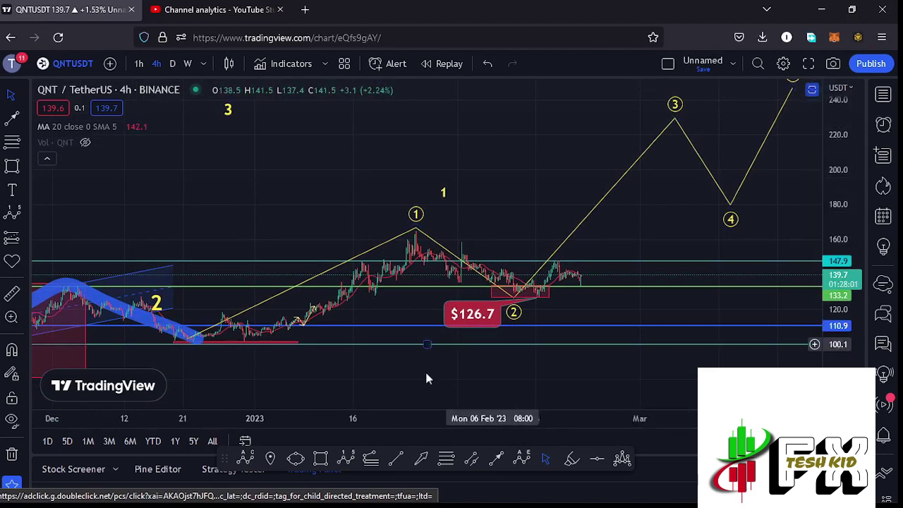
click(192, 341)
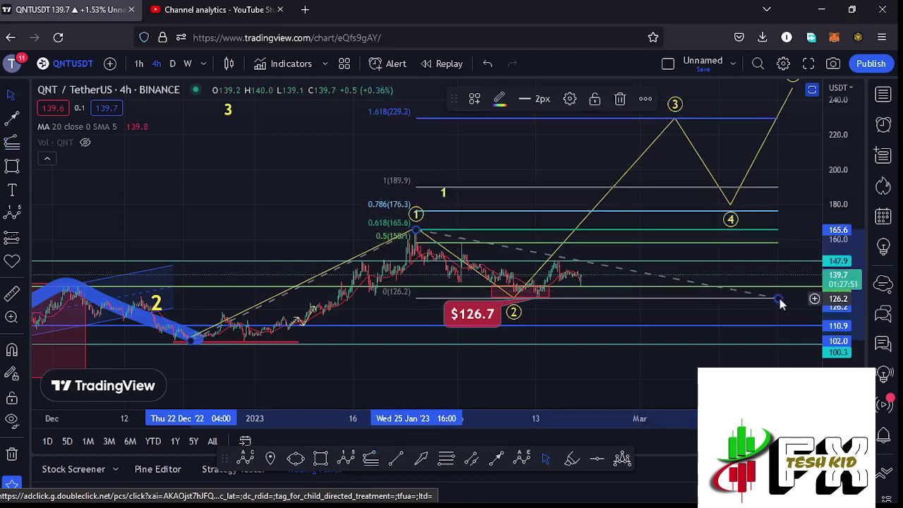
drag(790, 189, 777, 191)
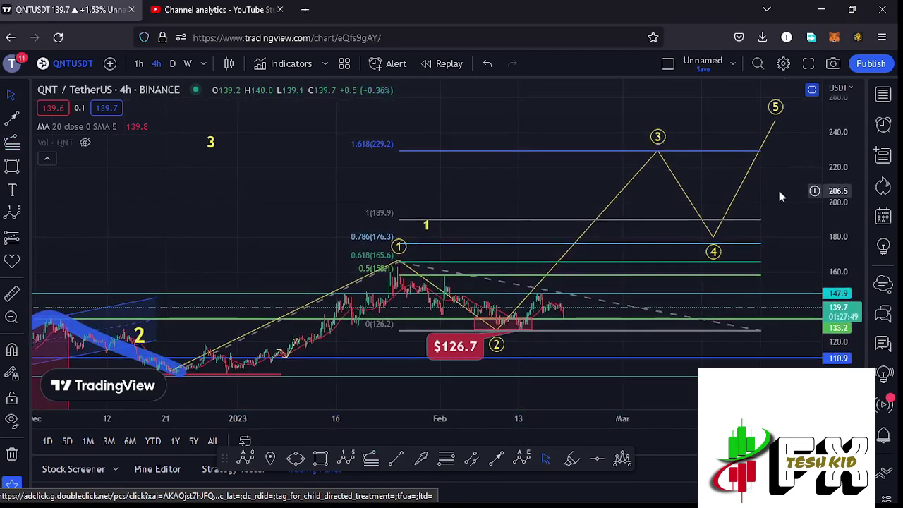
click(659, 157)
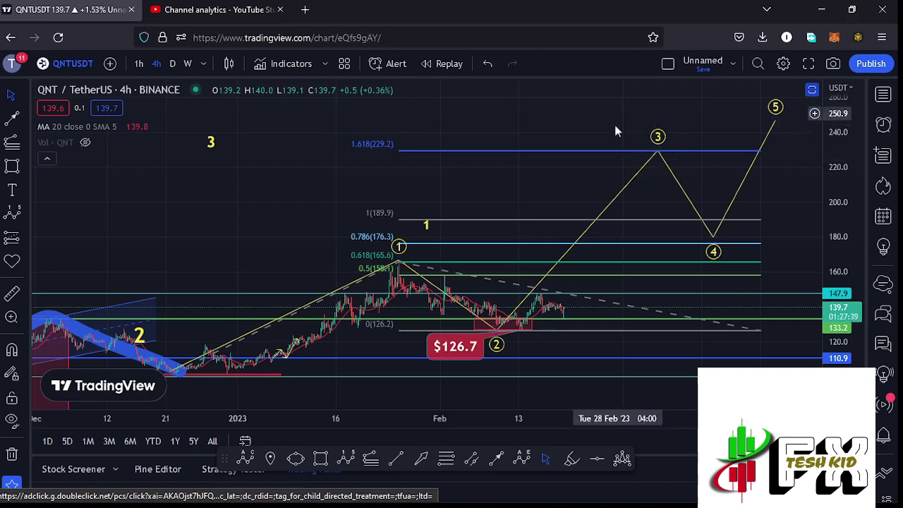
click(648, 129)
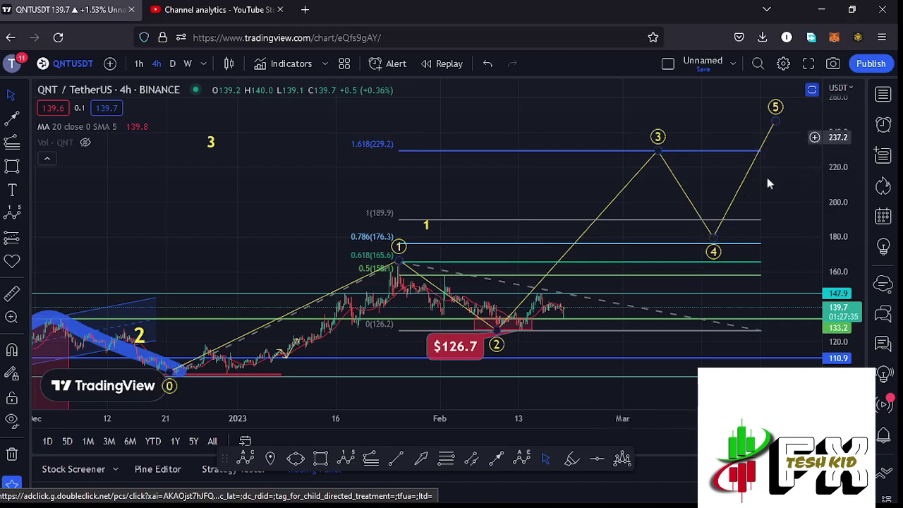
click(759, 329)
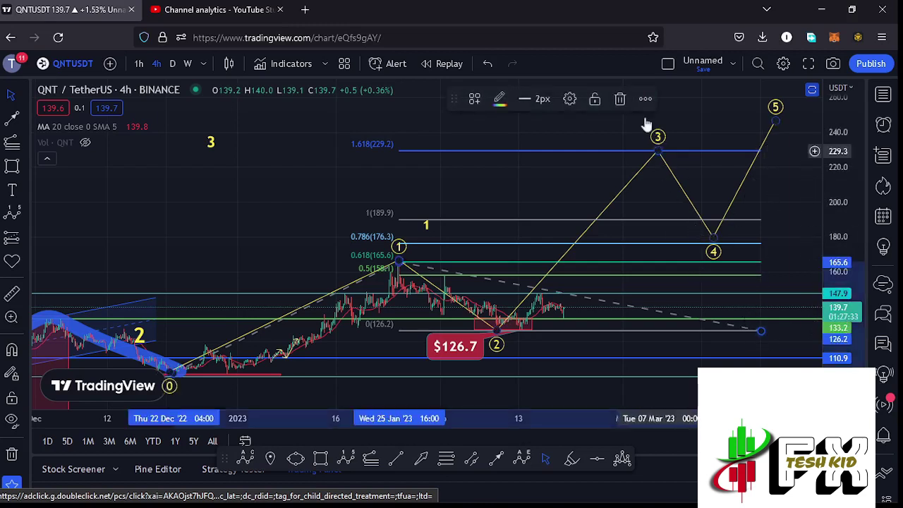
click(619, 97)
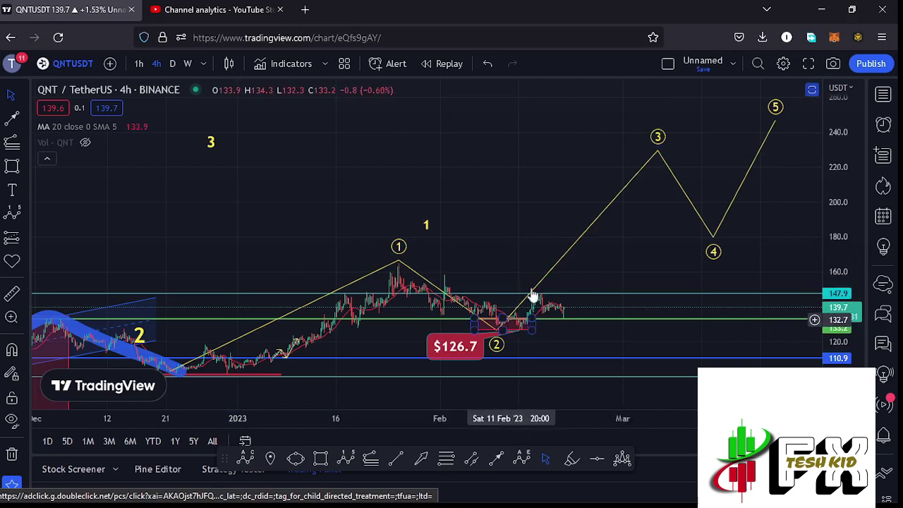
Step: Sketch a trial five-wave impulse count from the circled wave 2 low at about 128.9 up to wave 5 at about 215.6
drag(616, 240, 615, 238)
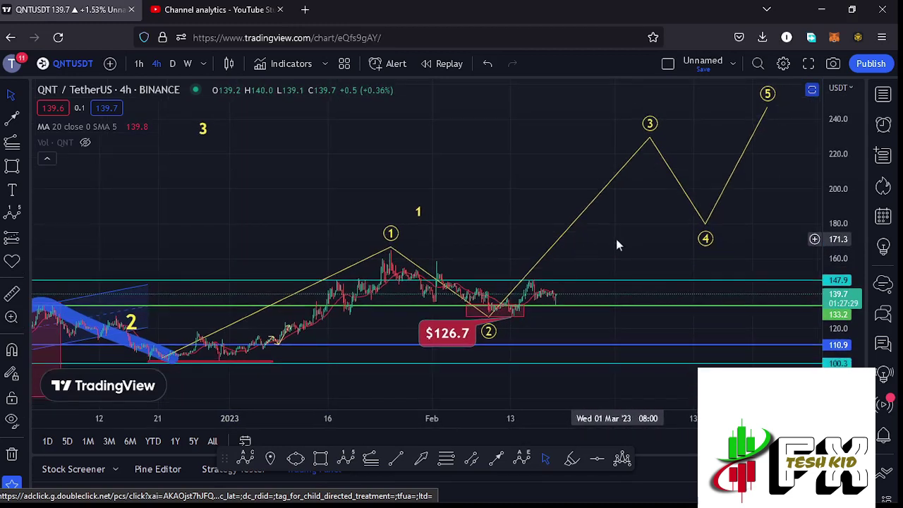
click(345, 459)
click(486, 310)
click(491, 227)
click(515, 261)
click(519, 204)
click(549, 222)
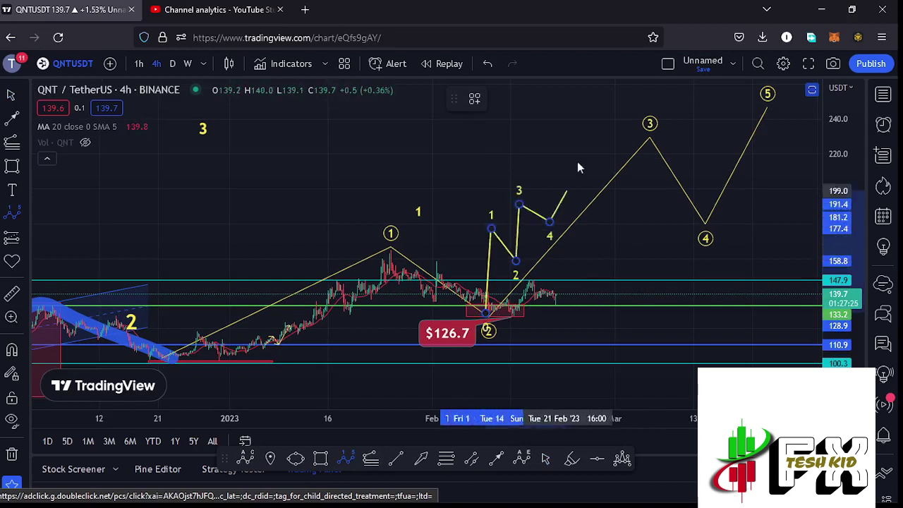
click(577, 162)
Step: Recolour the trial five-wave count red, and delete it from the chart
click(498, 100)
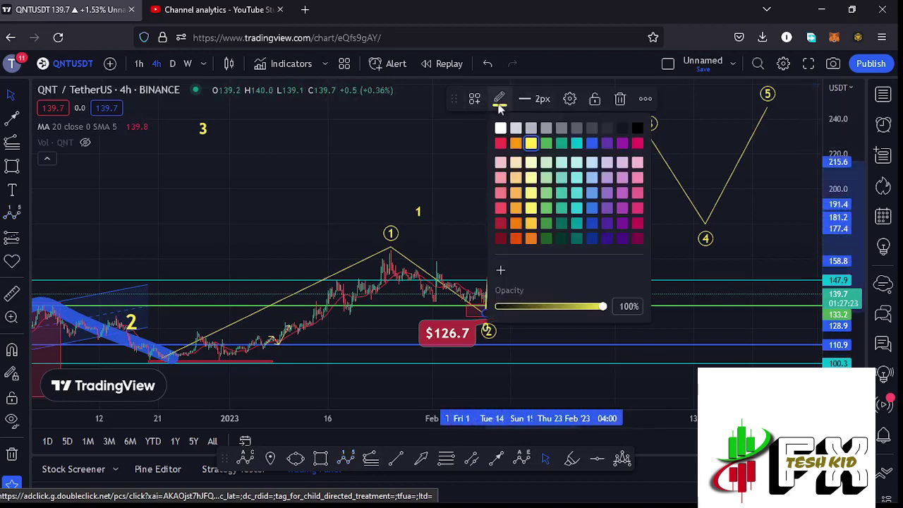
click(507, 140)
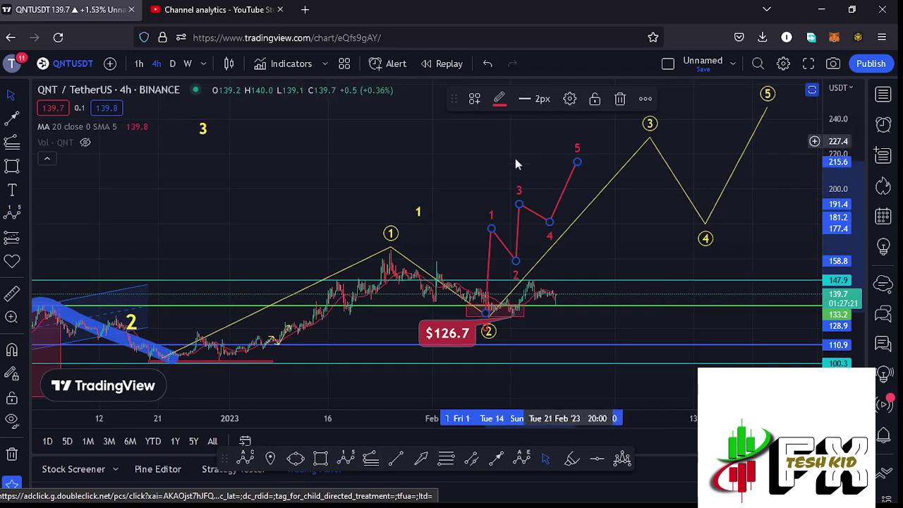
click(620, 99)
Step: Start a red impulse count at the 126.3 low beside circled wave 2, placing wave 1 at 149.2 and wave 2 at 133.8
drag(672, 245, 690, 198)
drag(847, 384, 847, 263)
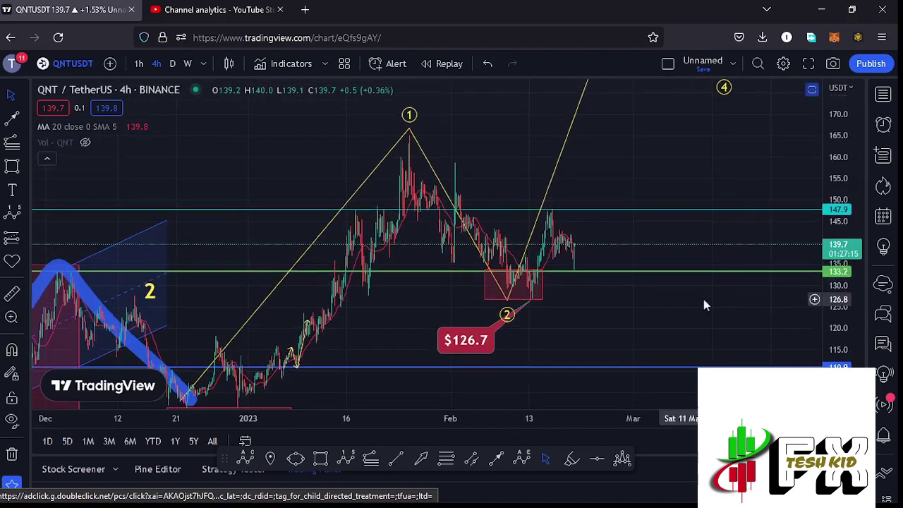
scroll(703, 301, up, 9)
drag(514, 328, 672, 337)
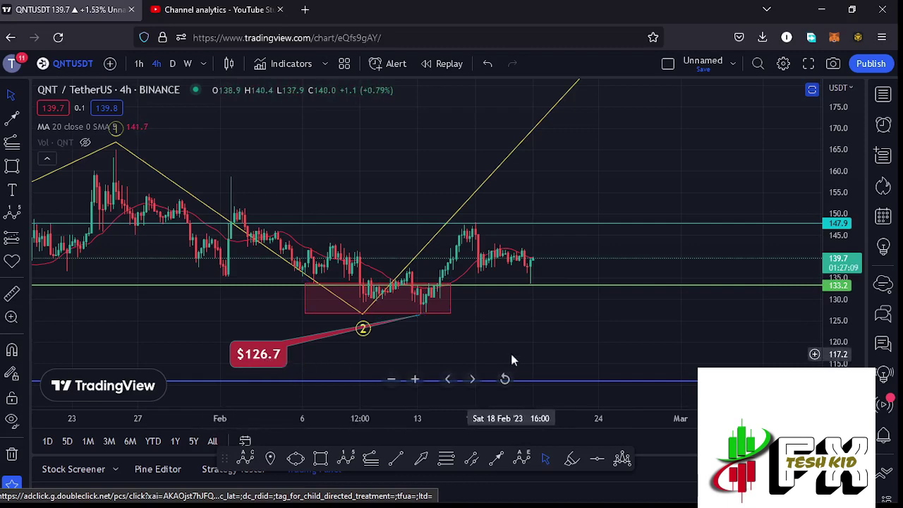
drag(510, 350, 533, 338)
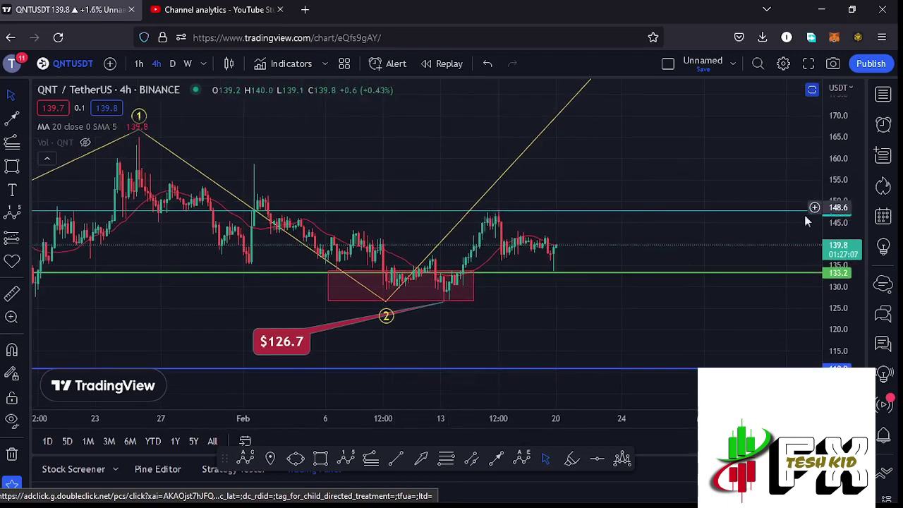
drag(842, 267, 842, 224)
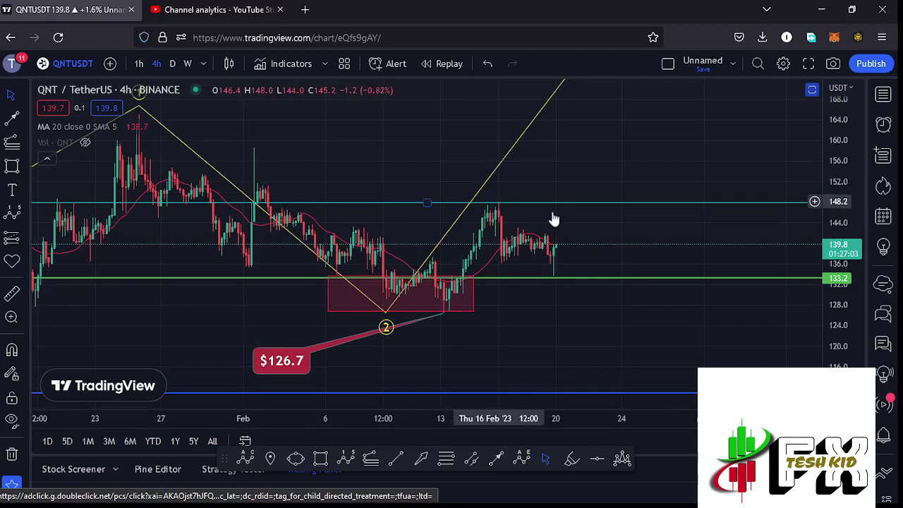
click(345, 459)
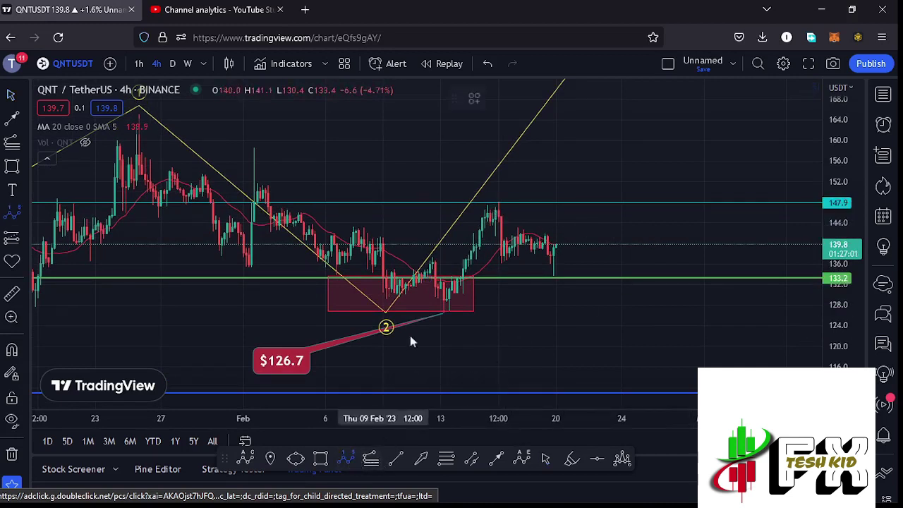
click(438, 313)
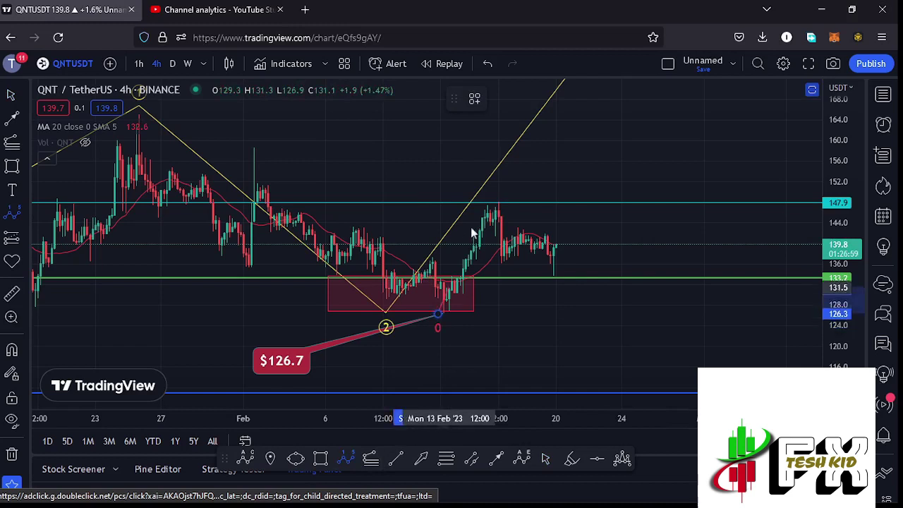
click(497, 198)
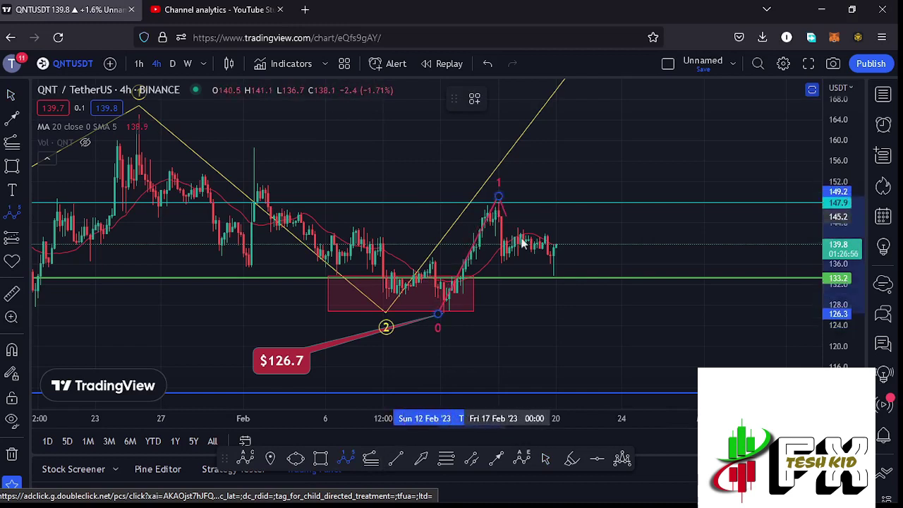
click(554, 275)
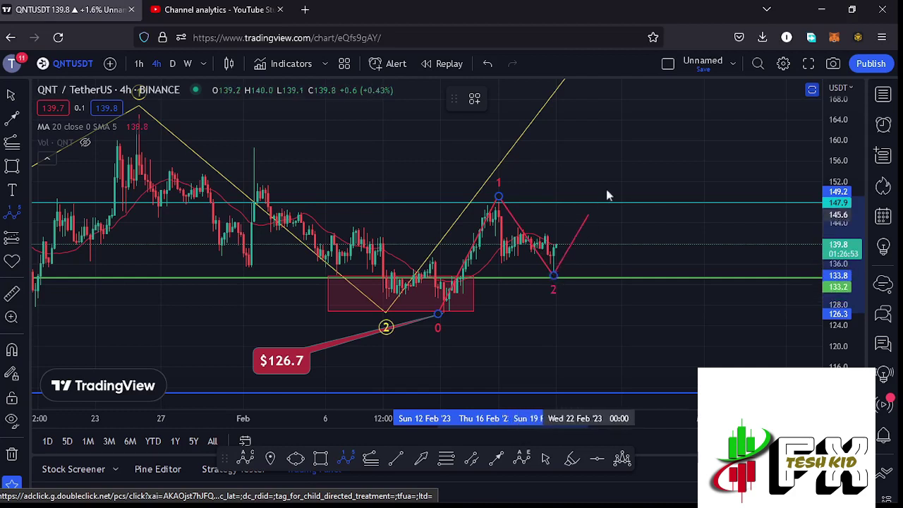
Step: Complete the red impulse count with wave 3 at 166.5, wave 4 at 159.7 and wave 5 at 188.6
click(669, 108)
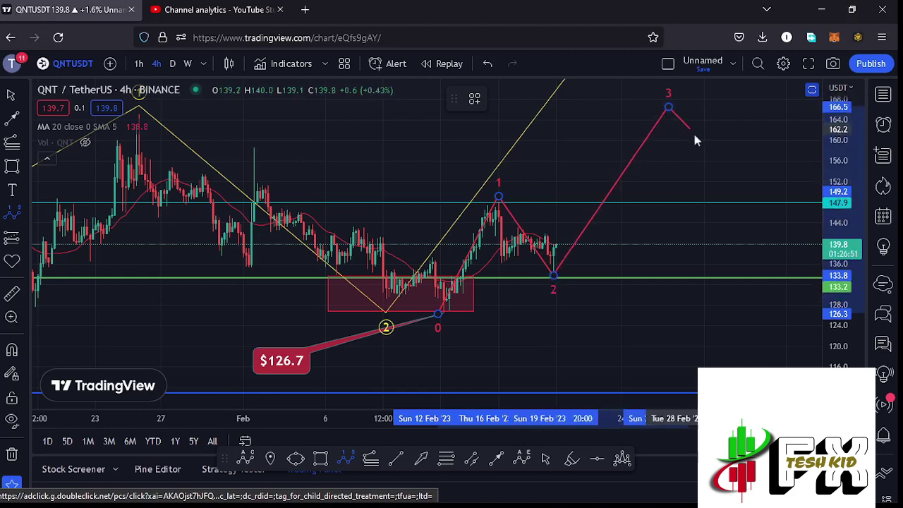
click(698, 146)
click(757, 89)
mouse_move(698, 196)
mouse_down()
mouse_move(657, 243)
mouse_move(559, 306)
mouse_up()
drag(588, 234, 639, 139)
Step: Measure the red wave 2 pullback with a Fibonacci retracement from the 126.7 low to the 148.0 high
scroll(840, 175, down, 5)
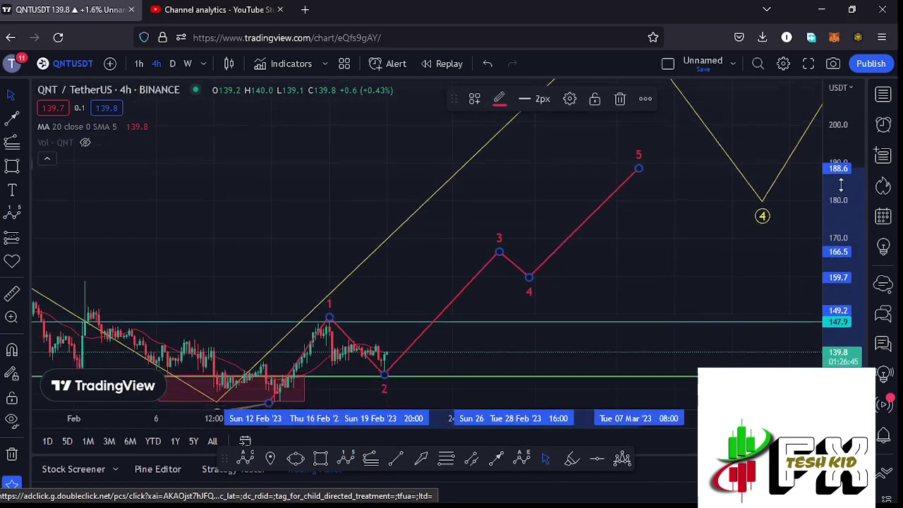
scroll(842, 183, down, 4)
drag(638, 208, 631, 148)
drag(588, 254, 691, 197)
drag(854, 262, 827, 280)
drag(453, 336, 578, 329)
scroll(578, 329, up, 2)
drag(502, 334, 508, 333)
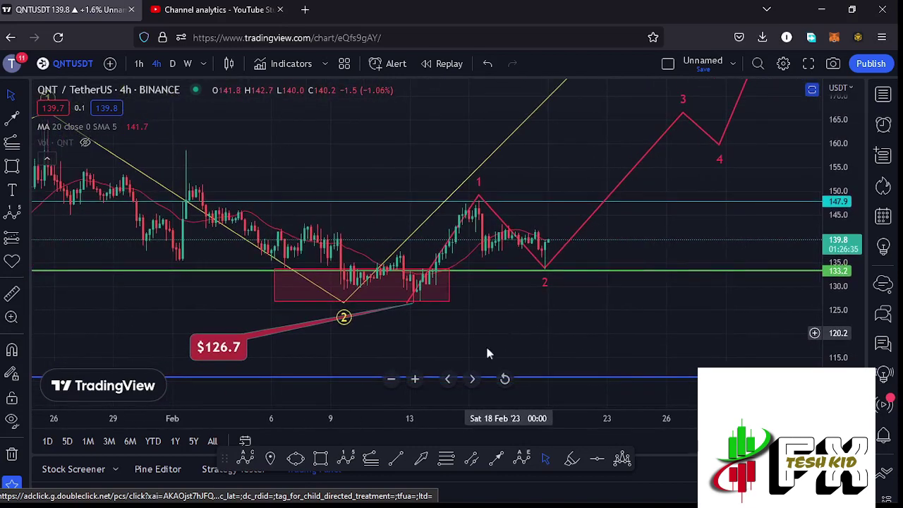
click(413, 303)
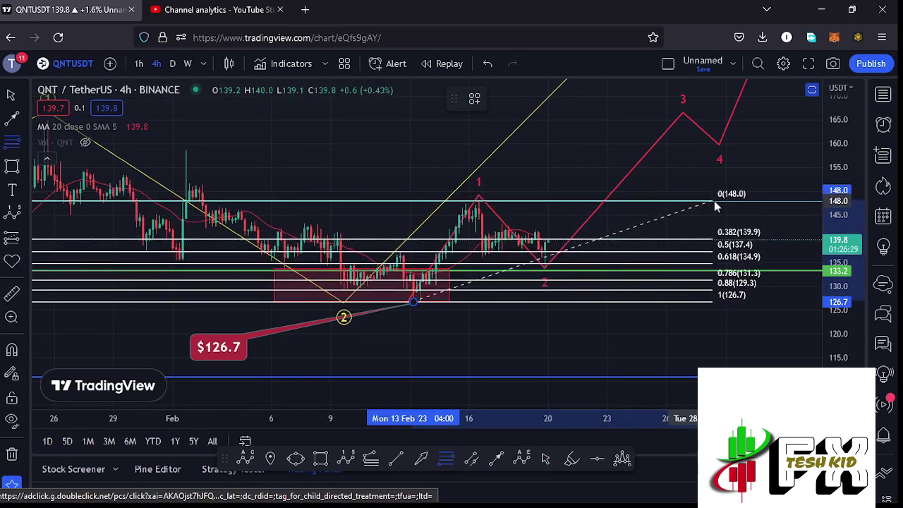
mouse_move(836, 272)
mouse_down()
mouse_move(796, 275)
mouse_move(790, 253)
mouse_up()
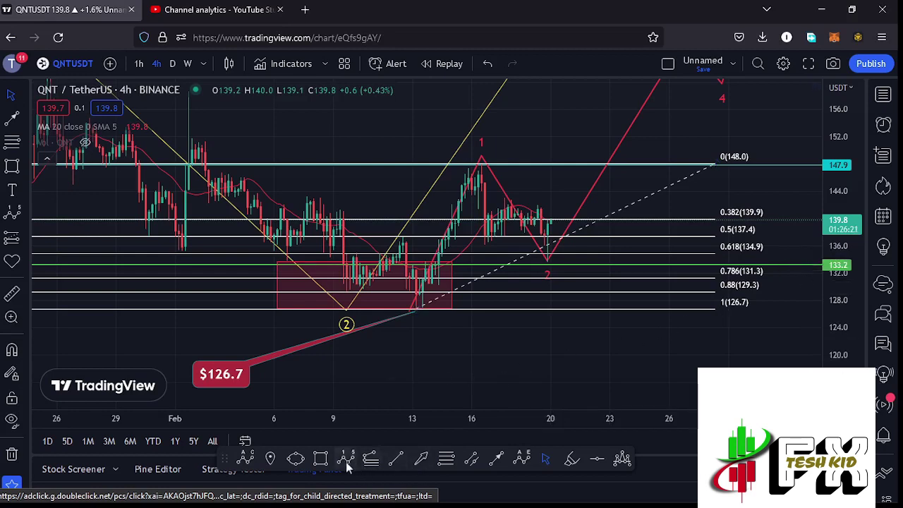
Step: Draw a rectangle around the 0.5 to 0.618 zone, from about 137.8 to 135.3, spanning 16 Feb to 19 Feb
click(321, 459)
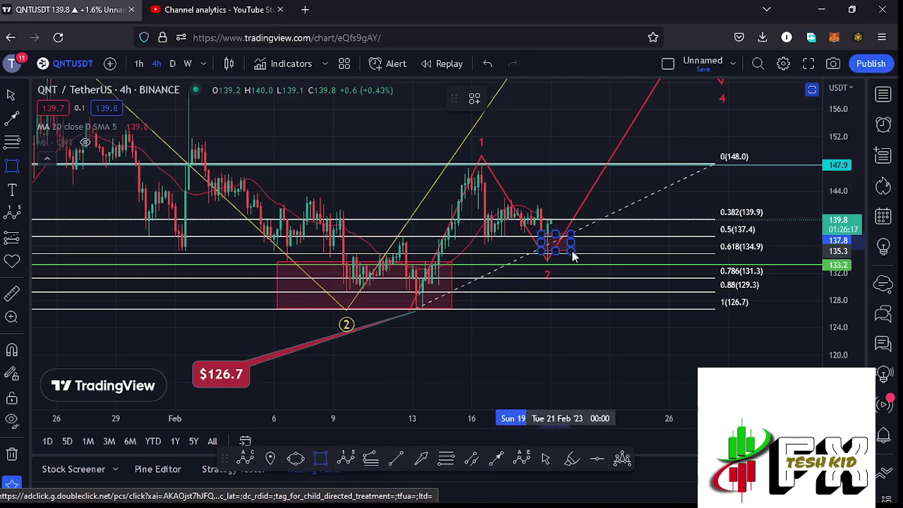
drag(573, 258, 575, 252)
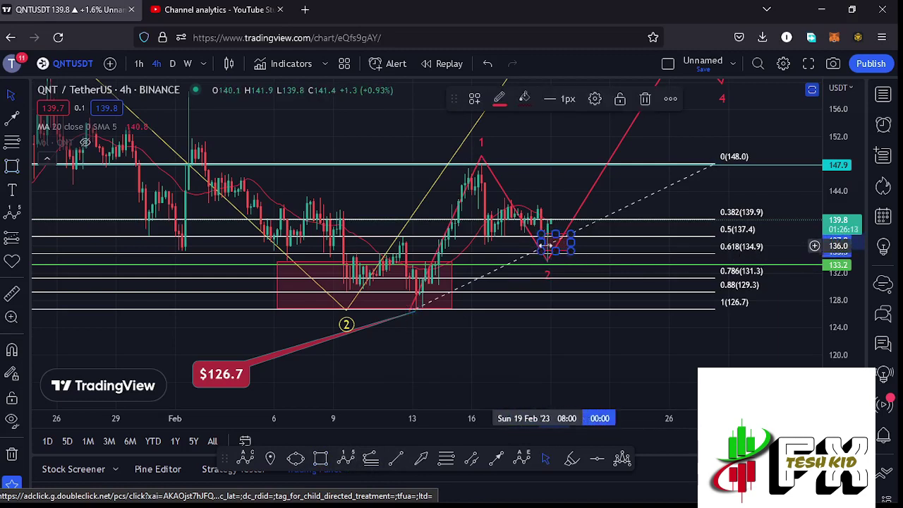
drag(543, 243, 488, 243)
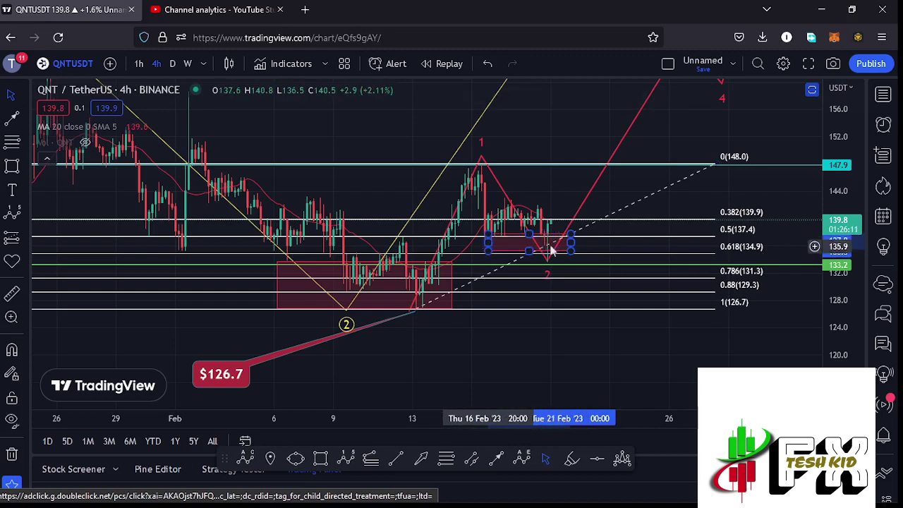
drag(564, 241, 534, 242)
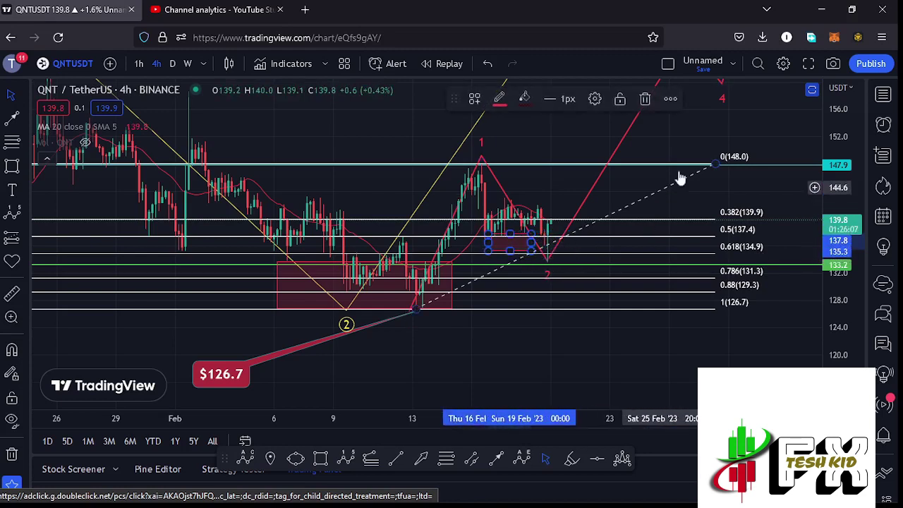
Step: Delete the Fibonacci retracement and extend the small rectangle's right edge past the latest candle to about 21 Feb
click(716, 167)
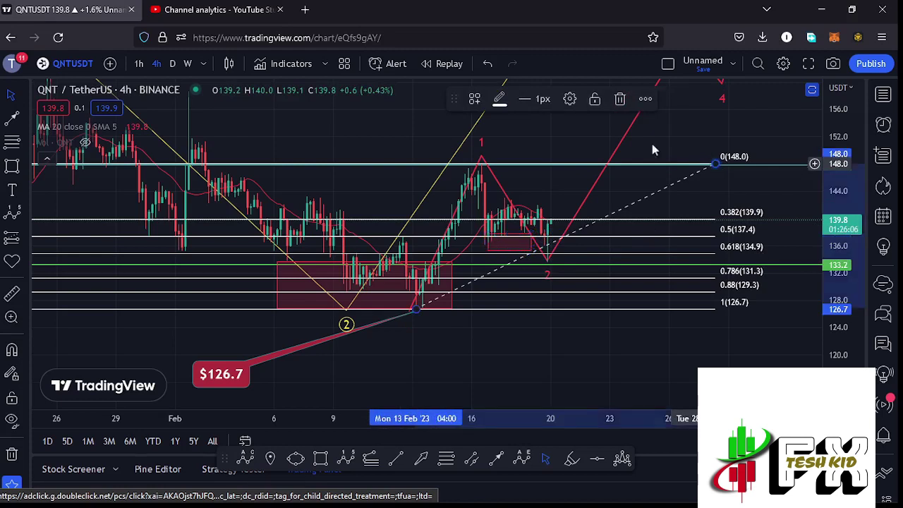
click(620, 98)
drag(534, 243, 574, 244)
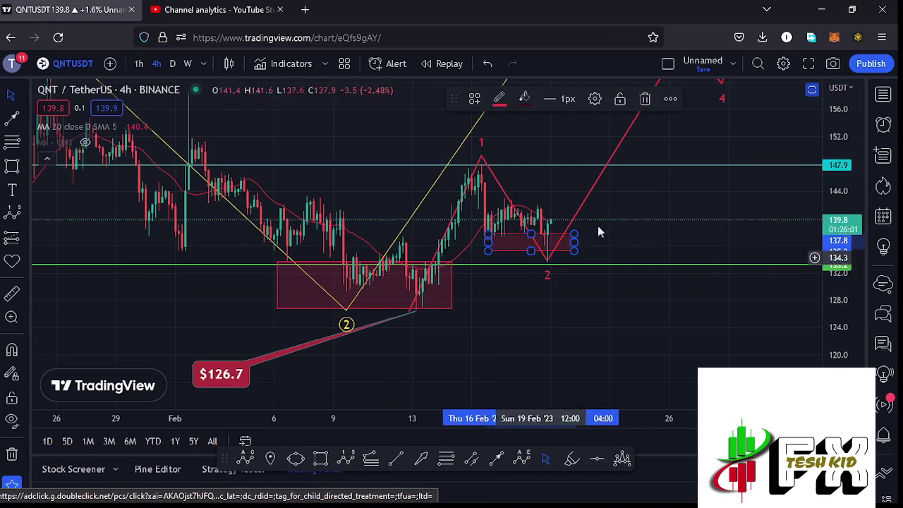
Step: Project a trend-based Fibonacci extension from the 126.6 low to the red wave 1 high at 148.2 and back to 133.5
drag(724, 197, 688, 255)
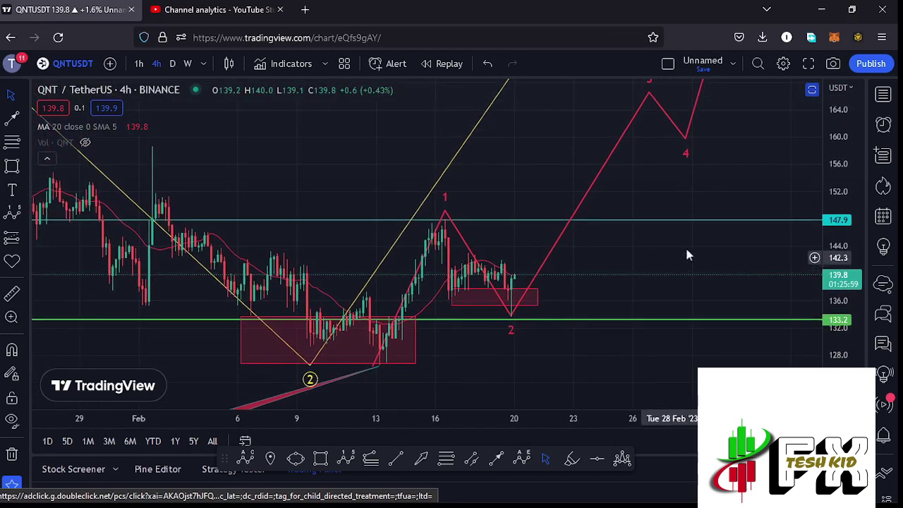
drag(672, 160, 667, 181)
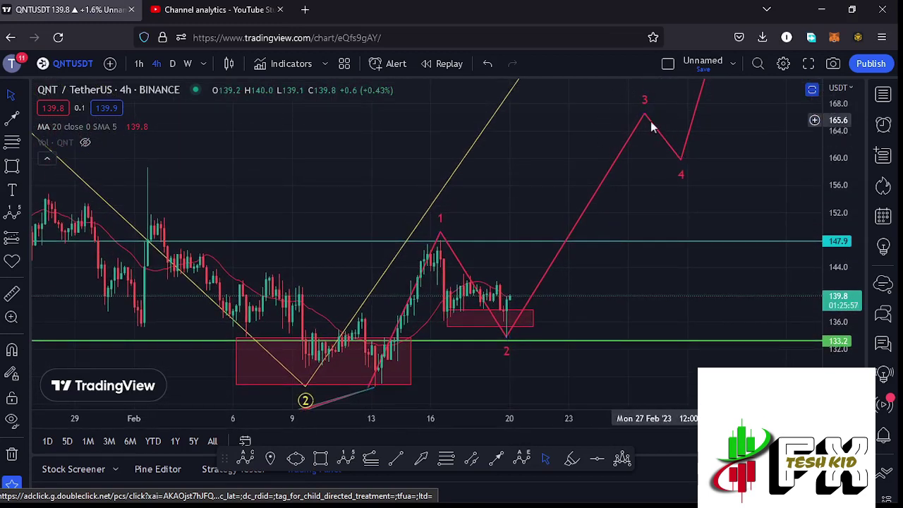
drag(637, 289, 648, 258)
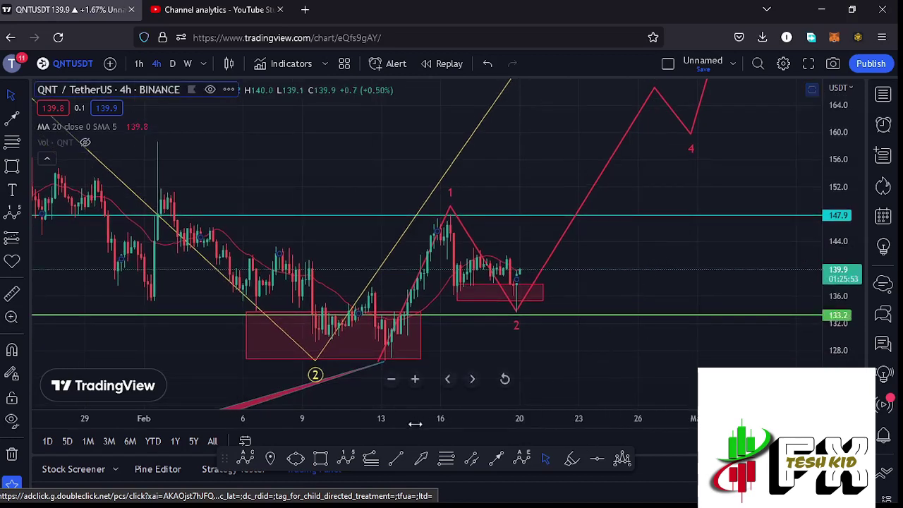
click(377, 456)
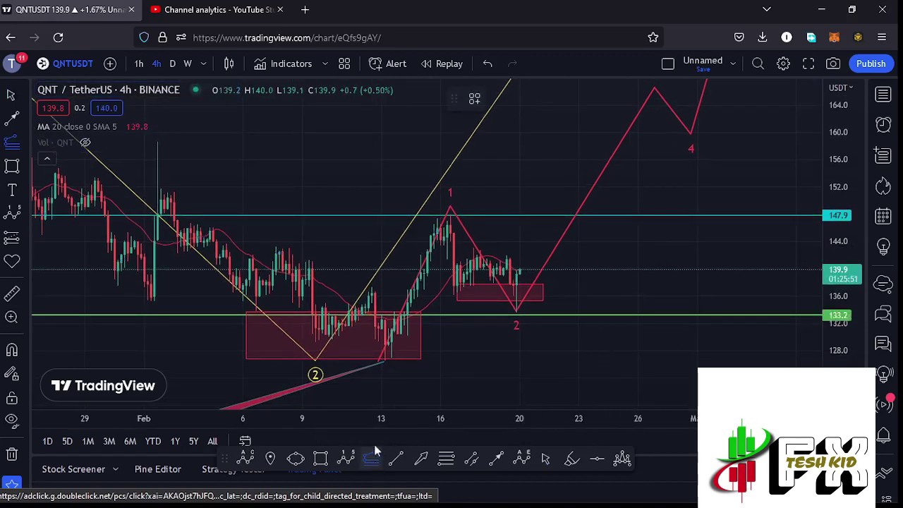
click(384, 360)
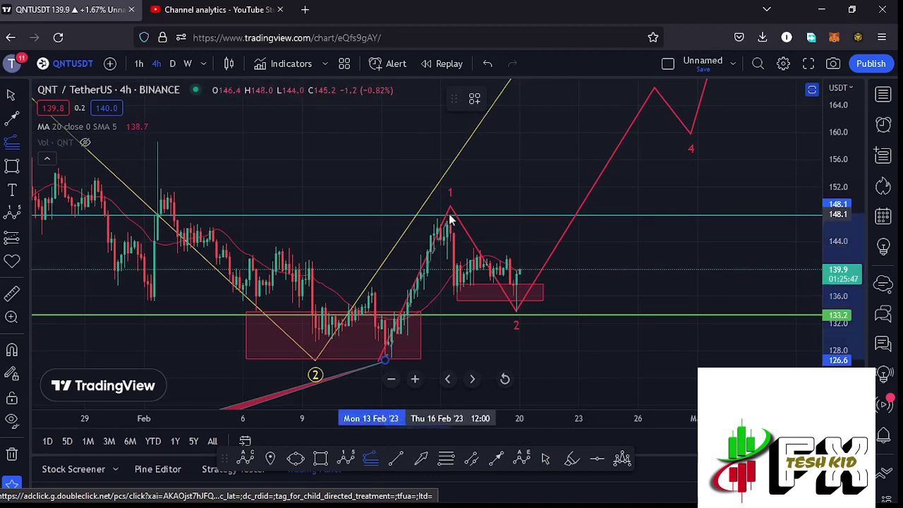
click(675, 319)
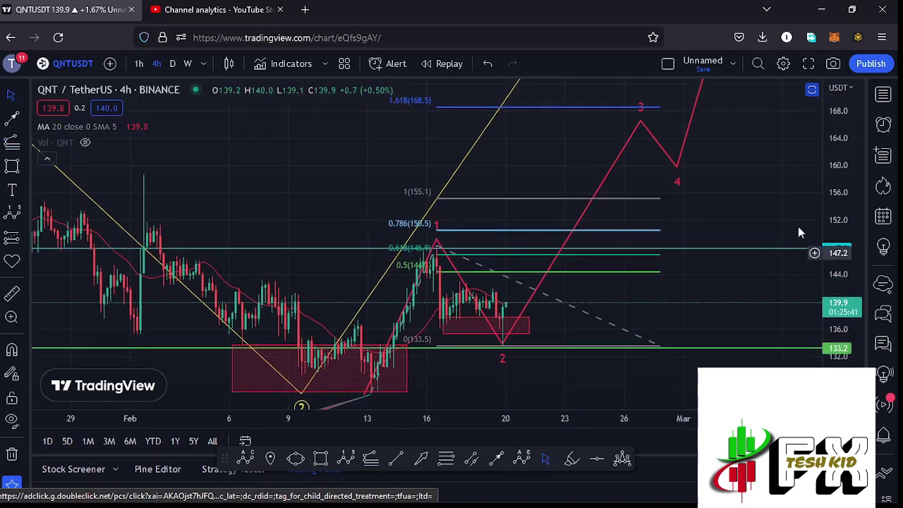
Step: Raise the red wave 3 point to the 1.618 extension level at about 168.6 and delete the Fibonacci extension
scroll(848, 157, down, 2)
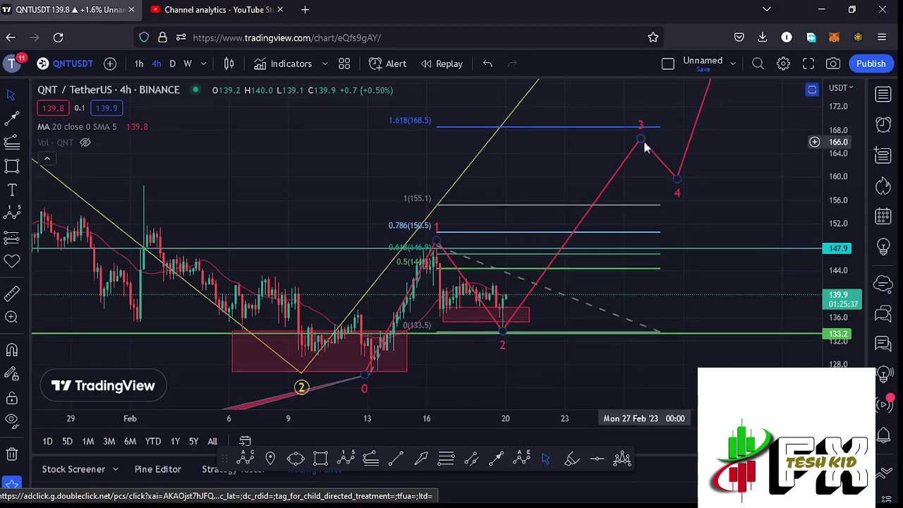
drag(643, 141, 640, 128)
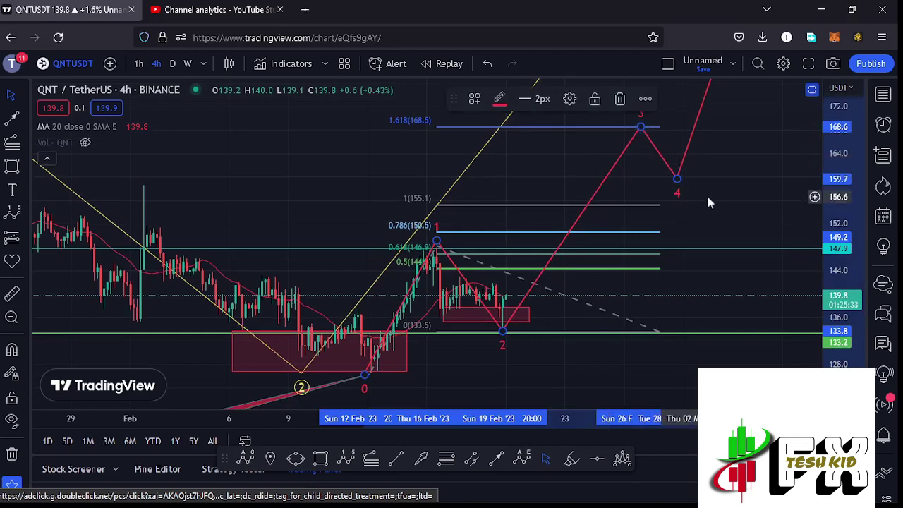
drag(751, 188, 739, 202)
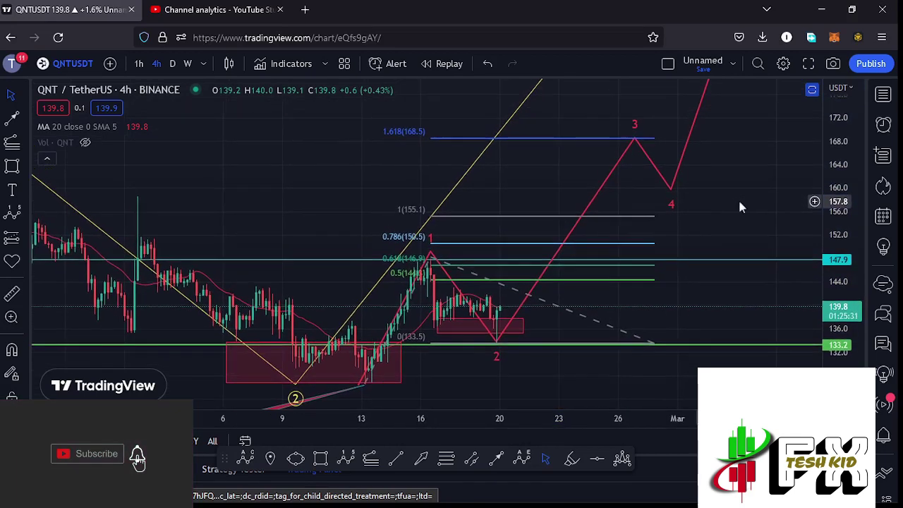
click(650, 345)
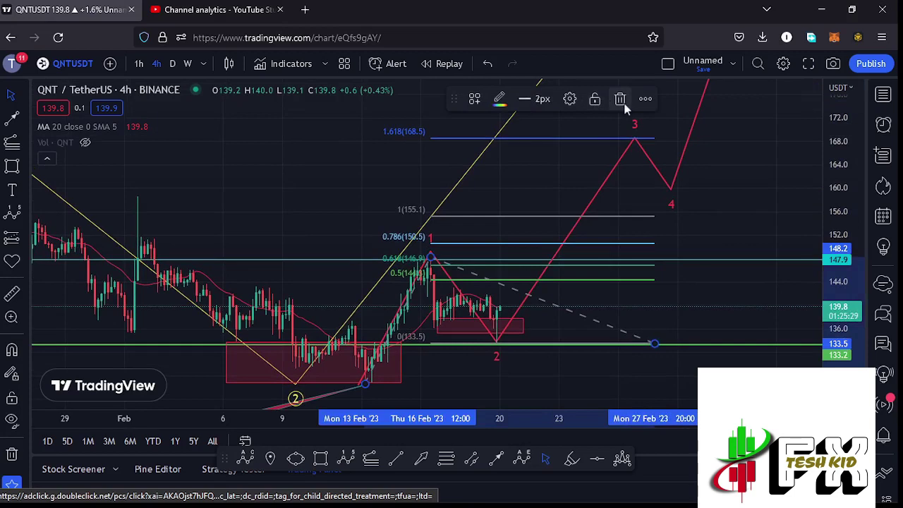
click(646, 97)
Step: Lower the red wave 2 point to about 132.8, just beneath the long lower wick of the recent candle
drag(609, 301, 670, 226)
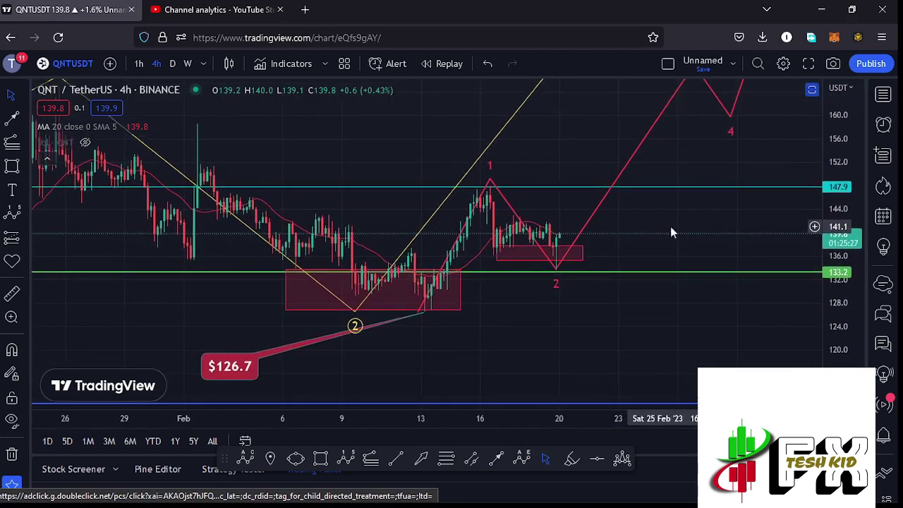
scroll(855, 262, up, 6)
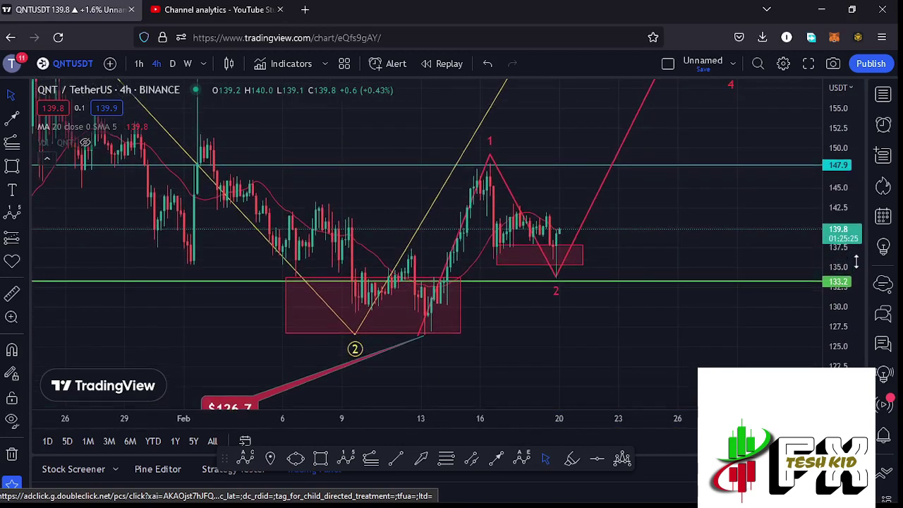
scroll(638, 273, up, 1)
drag(638, 274, 521, 276)
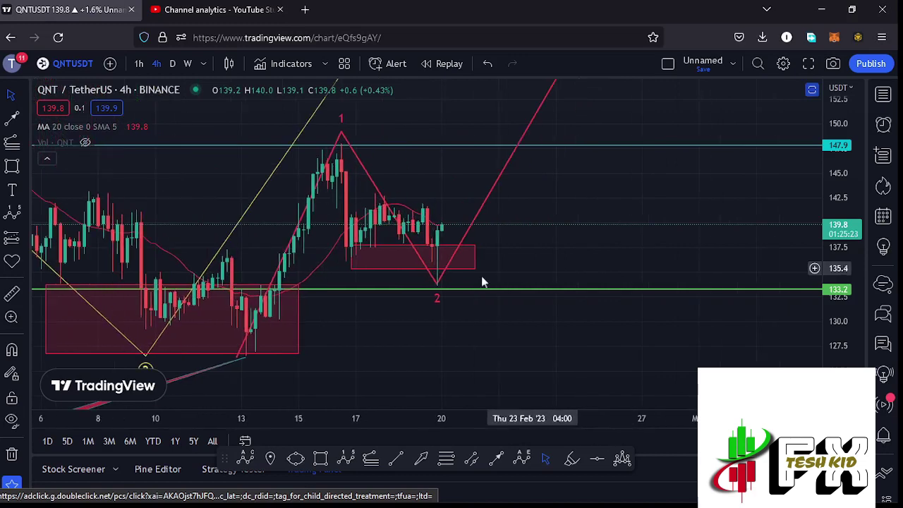
click(437, 287)
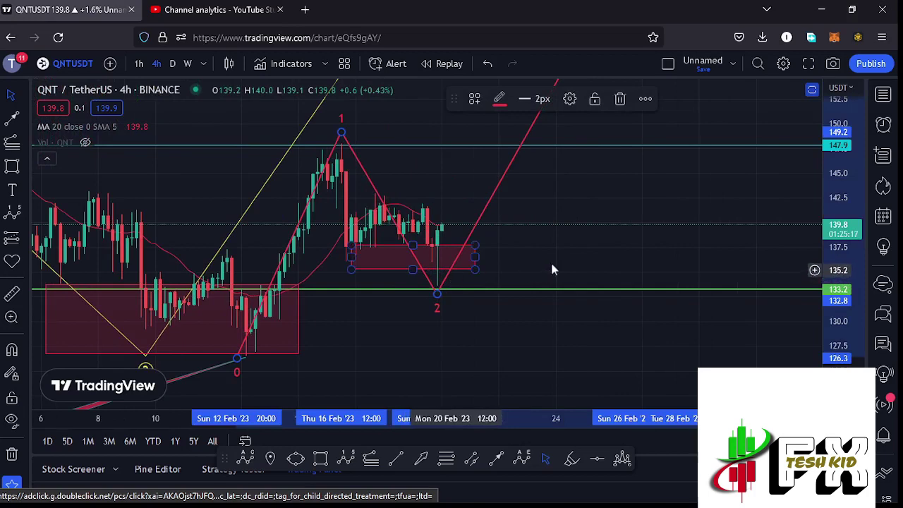
Step: Circle the long lower wick at red wave 2 and the small rectangle's right part with a freehand brush stroke
drag(572, 263, 636, 265)
scroll(606, 281, up, 2)
drag(576, 261, 787, 253)
scroll(848, 267, up, 4)
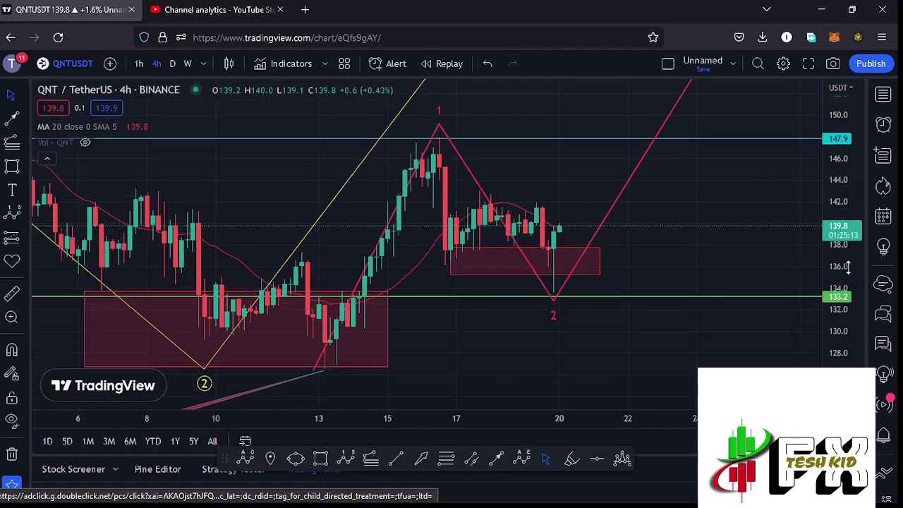
scroll(658, 281, up, 1)
drag(678, 275, 711, 272)
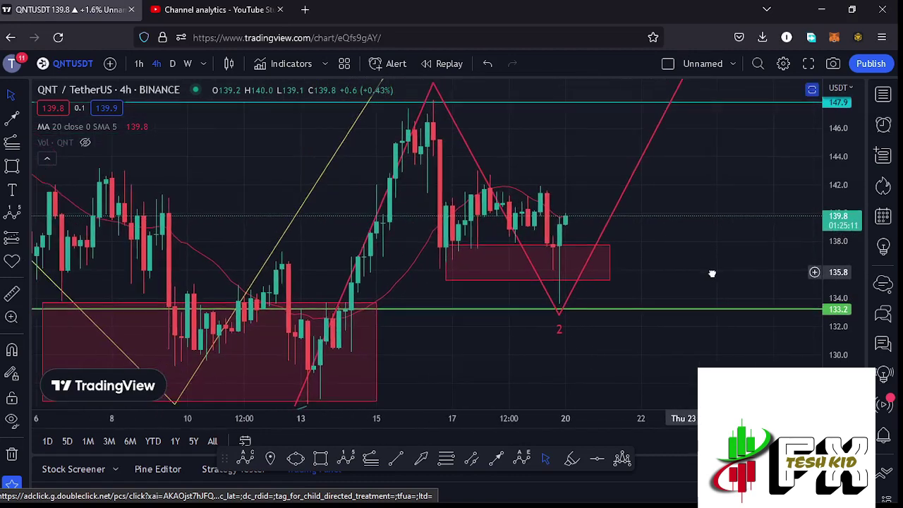
click(572, 458)
mouse_move(557, 244)
mouse_down()
mouse_move(610, 310)
mouse_move(605, 264)
mouse_move(581, 254)
mouse_up()
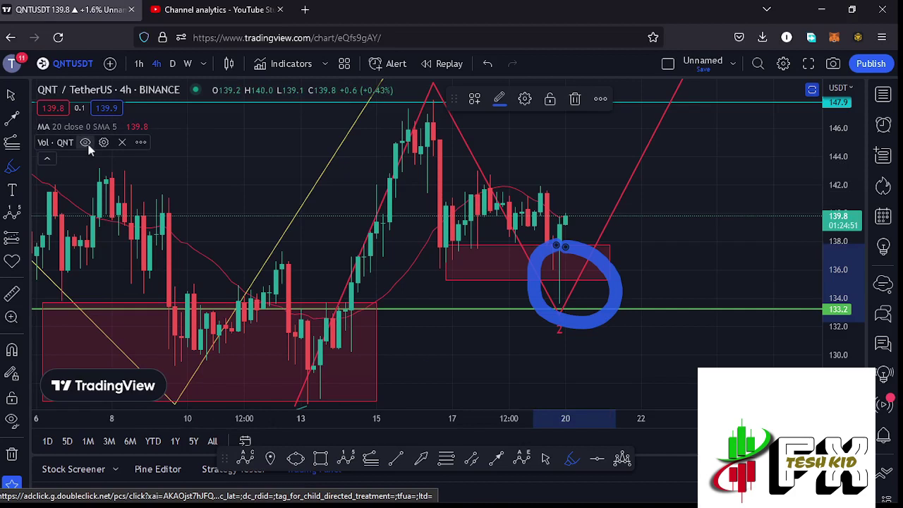
Step: Show the hidden volume indicator on the chart
click(85, 143)
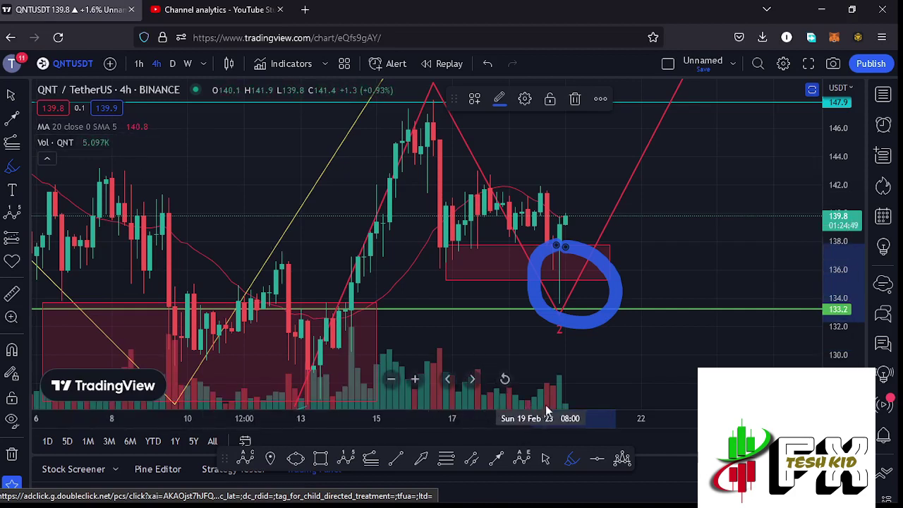